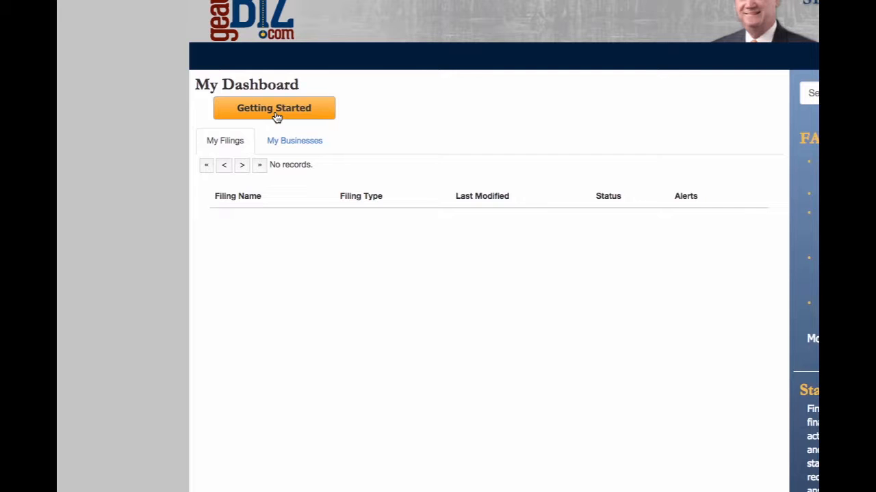
Start a new business filing for registering a Louisiana business that is just starting up.
{"action": "left_click", "coordinate": [276, 113]}
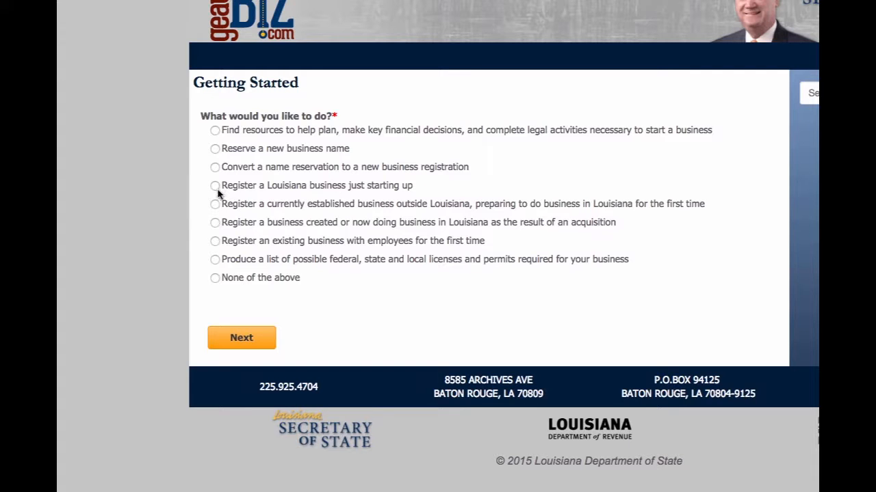
{"action": "left_click", "coordinate": [215, 190]}
{"action": "left_click", "coordinate": [254, 342]}
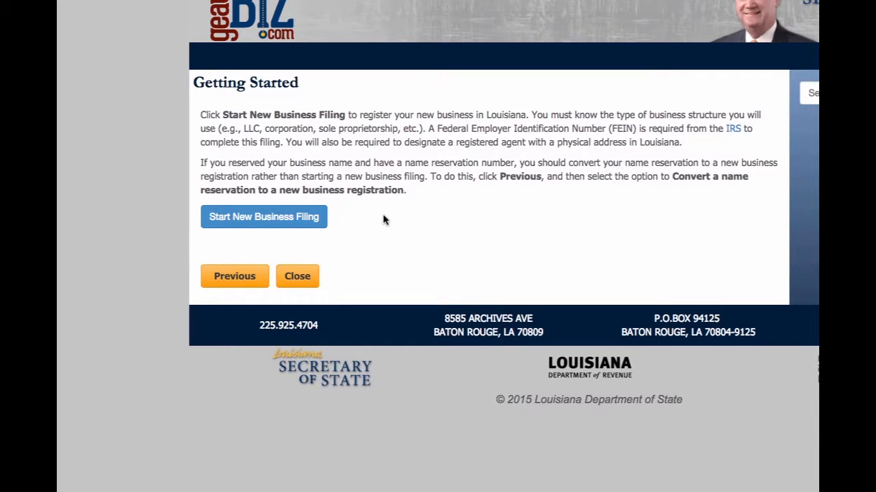
{"action": "left_click", "coordinate": [272, 222]}
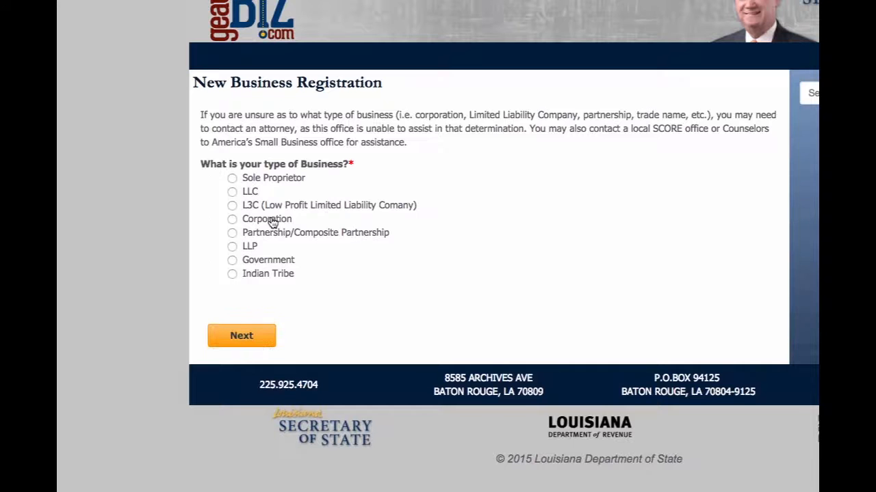
Choose a domestic LLC as the business type and continue to the registration form.
{"action": "left_click", "coordinate": [233, 193]}
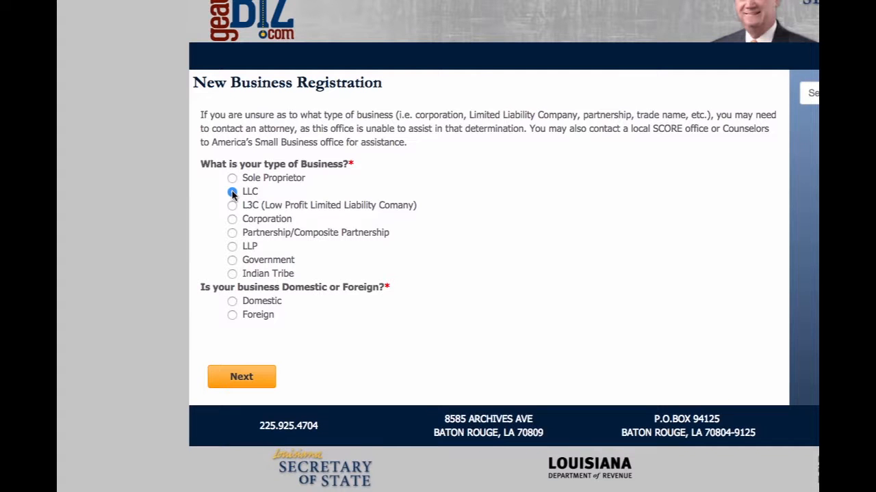
{"action": "left_click", "coordinate": [231, 303]}
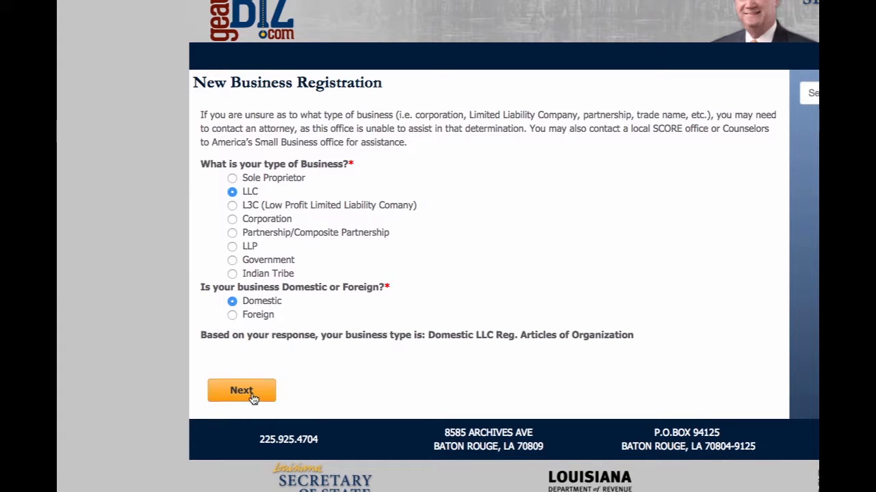
{"action": "left_click", "coordinate": [250, 392]}
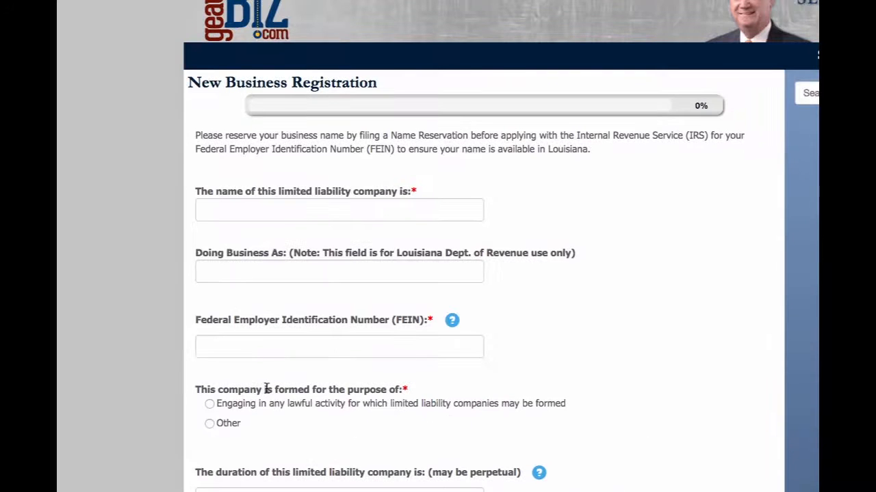
Enter Uptown Cakes & Things LLC as the limited liability company's name.
{"action": "left_click", "coordinate": [292, 212]}
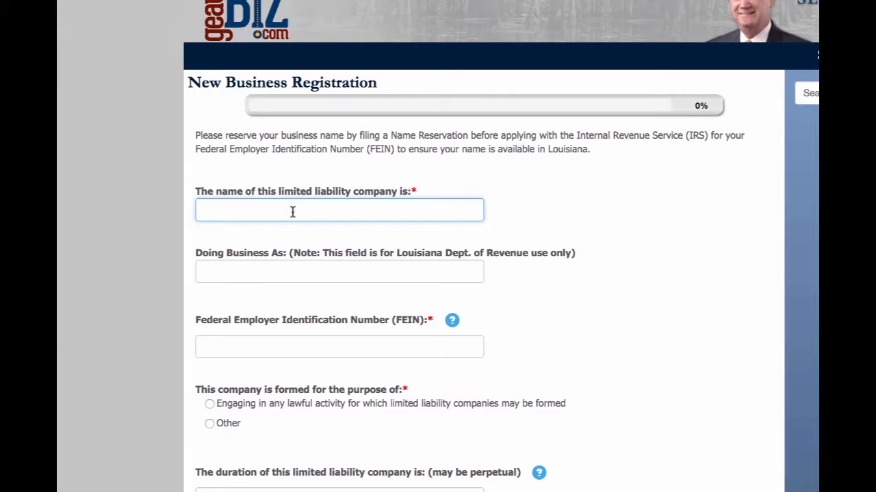
{"action": "type", "text": "Uptow n Cakes & Things LLC"}
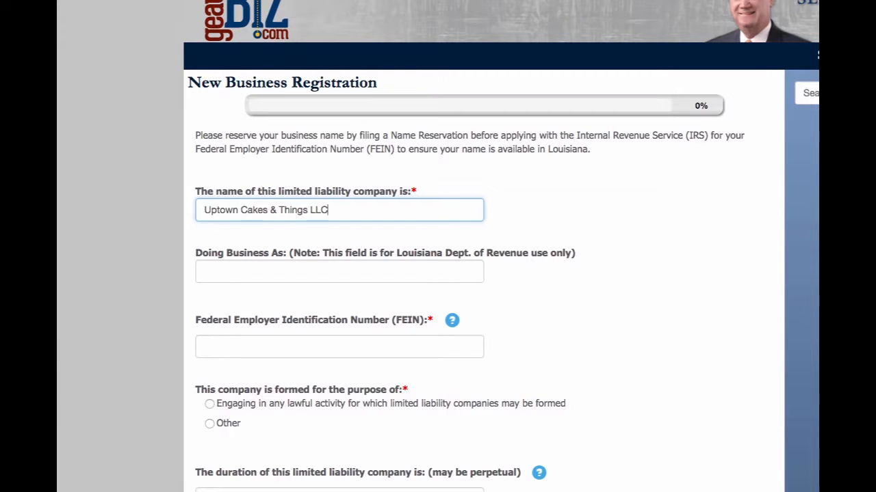
Copy the company name into the Doing Business As field.
{"action": "left_click", "coordinate": [246, 276]}
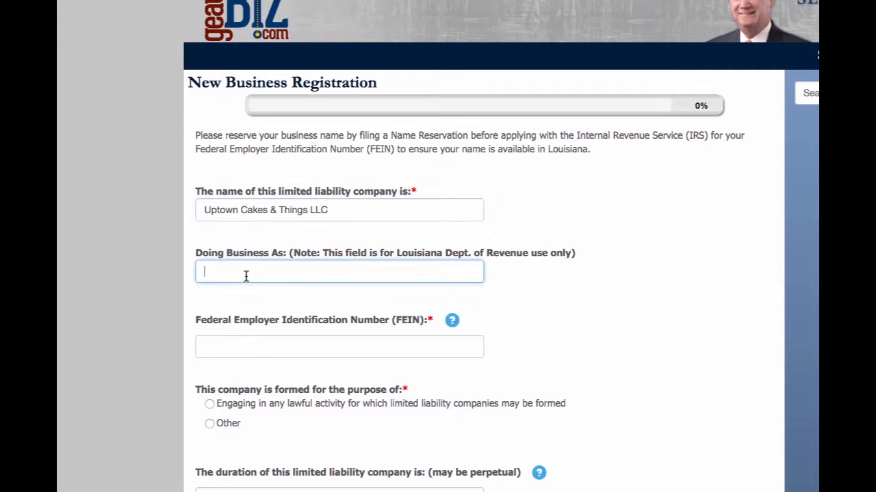
{"action": "left_click_drag", "start_coordinate": [201, 209], "coordinate": [335, 212]}
{"action": "key", "text": "ctrl+c"}
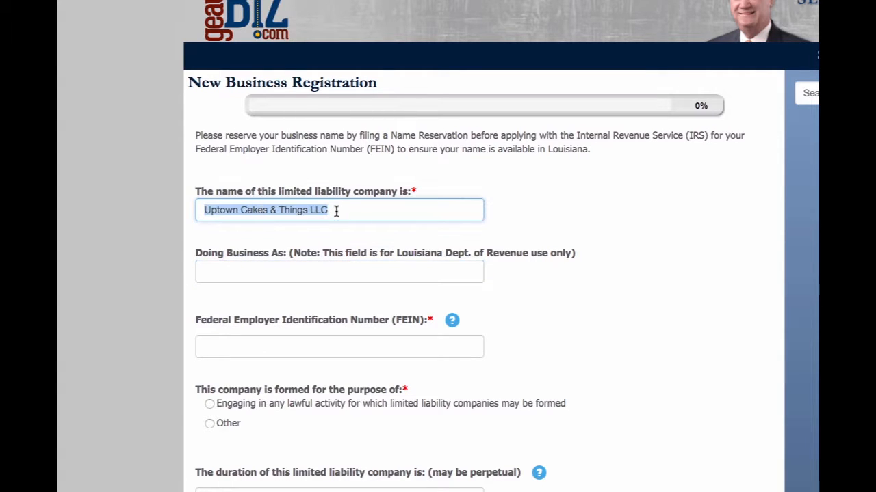
{"action": "left_click", "coordinate": [278, 274]}
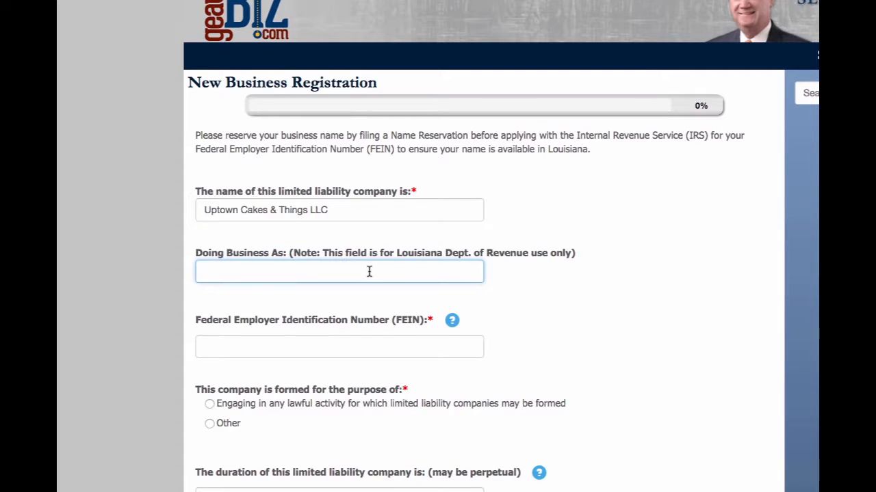
{"action": "key", "text": "ctrl+v"}
Enter the company's Federal Employer Identification Number (FEIN).
{"action": "left_click", "coordinate": [300, 349]}
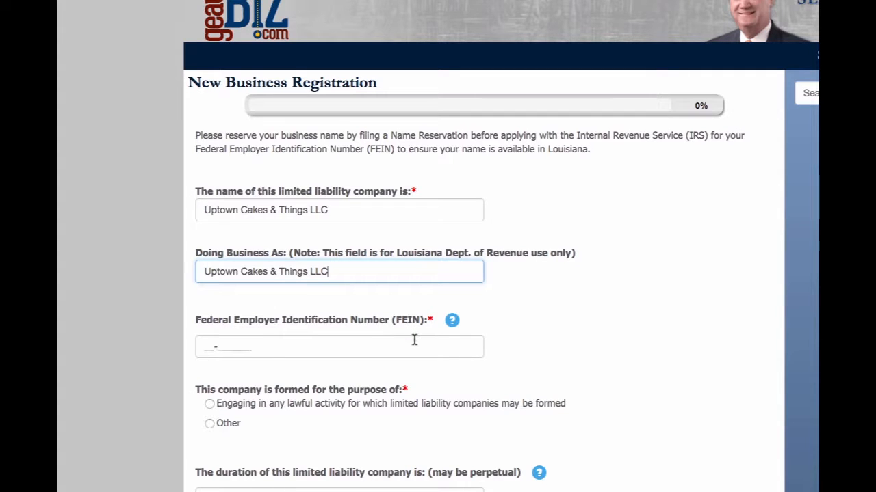
{"action": "left_click", "coordinate": [322, 340]}
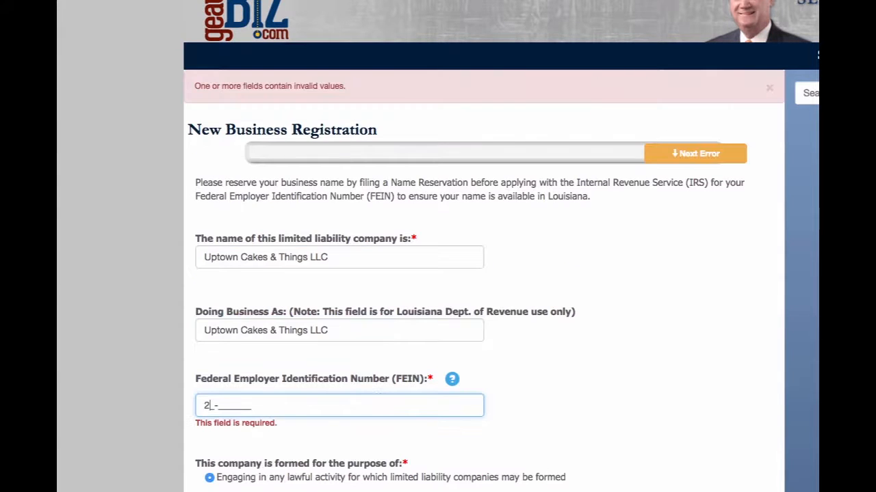
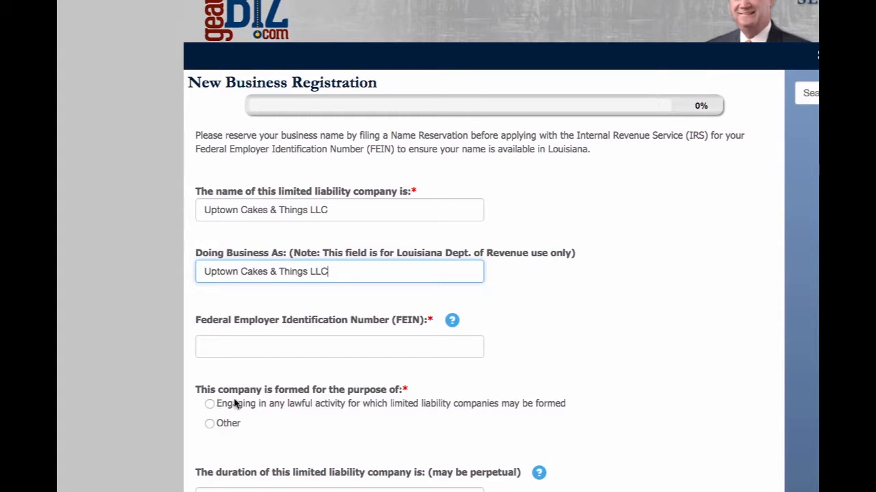
Set the company's purpose to any lawful activity and its duration to perpetual.
{"action": "left_click", "coordinate": [210, 405]}
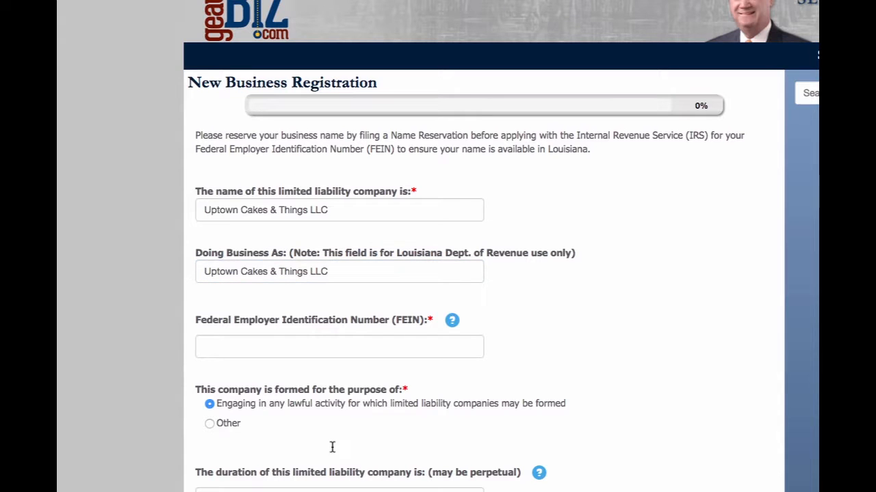
{"action": "left_click", "coordinate": [300, 491]}
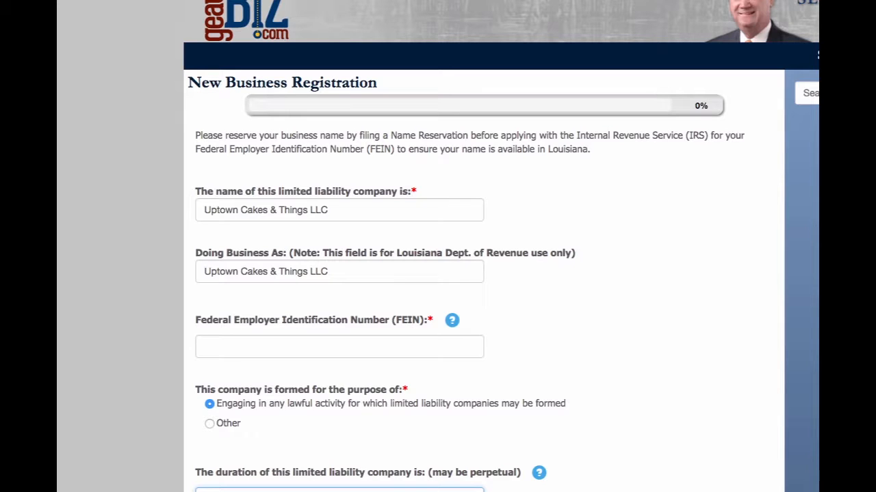
{"action": "scroll", "coordinate": [501, 274], "scroll_direction": "down", "scroll_amount": 4}
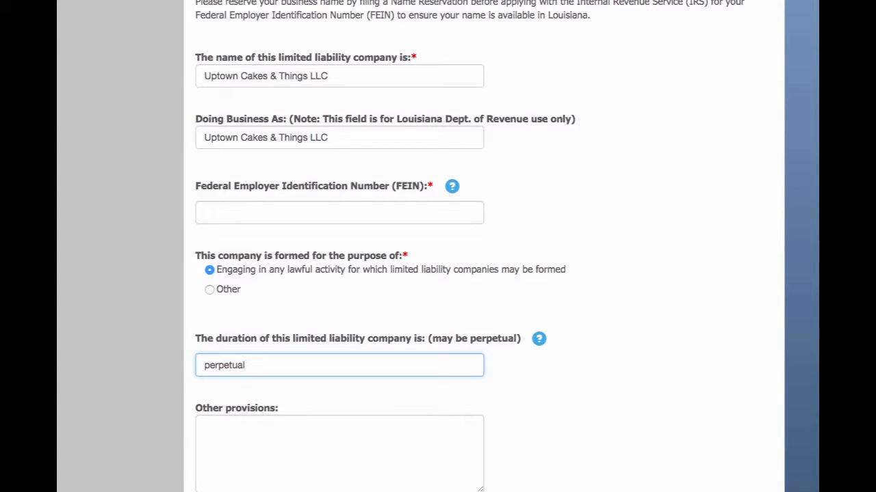
{"action": "key", "text": "Tab"}
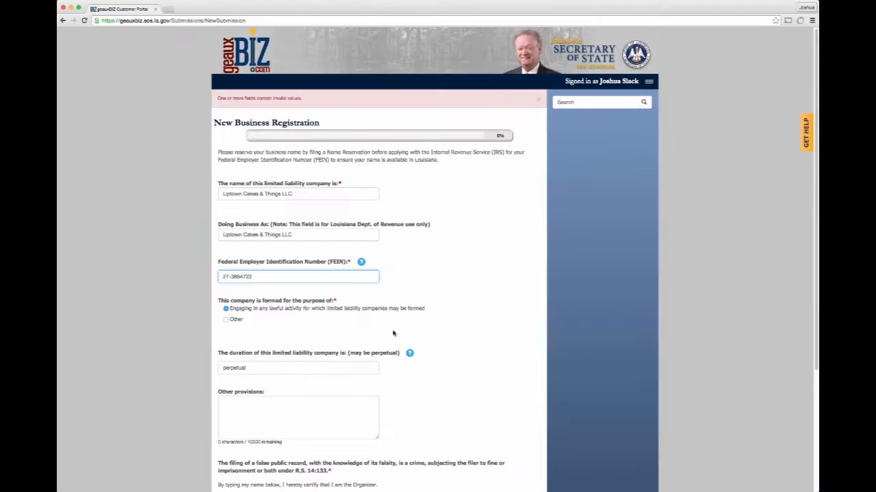
Continue to the registered office address section of the registration.
{"action": "scroll", "coordinate": [394, 333], "scroll_direction": "down", "scroll_amount": 3}
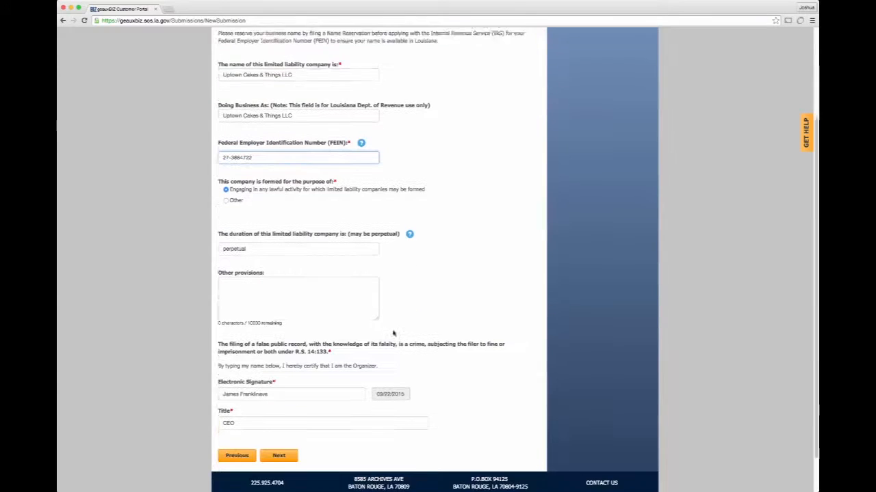
{"action": "left_click", "coordinate": [275, 430]}
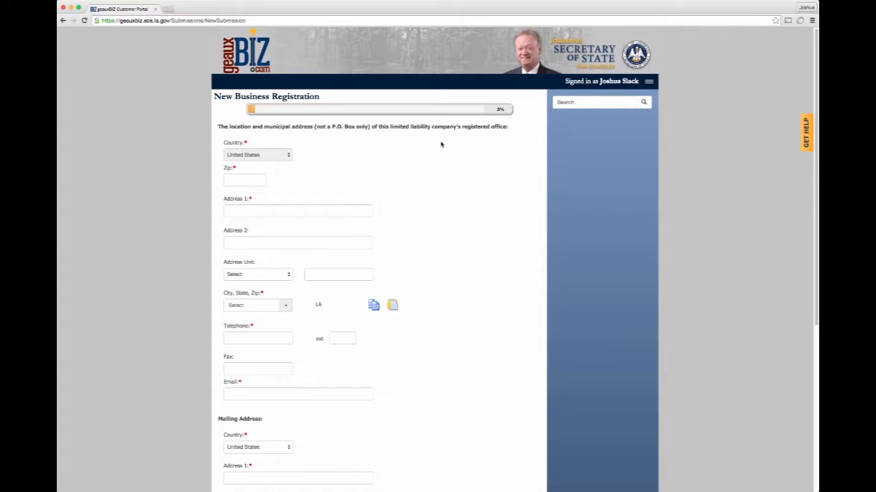
Enter the registered office's zip code.
{"action": "left_click", "coordinate": [256, 182]}
{"action": "type", "text": "7007"}
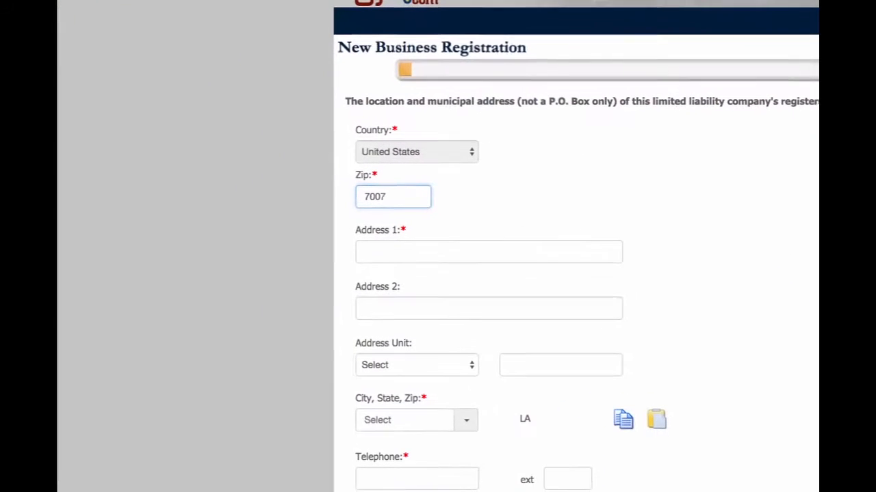
{"action": "type", "text": "2"}
{"action": "left_click", "coordinate": [426, 255]}
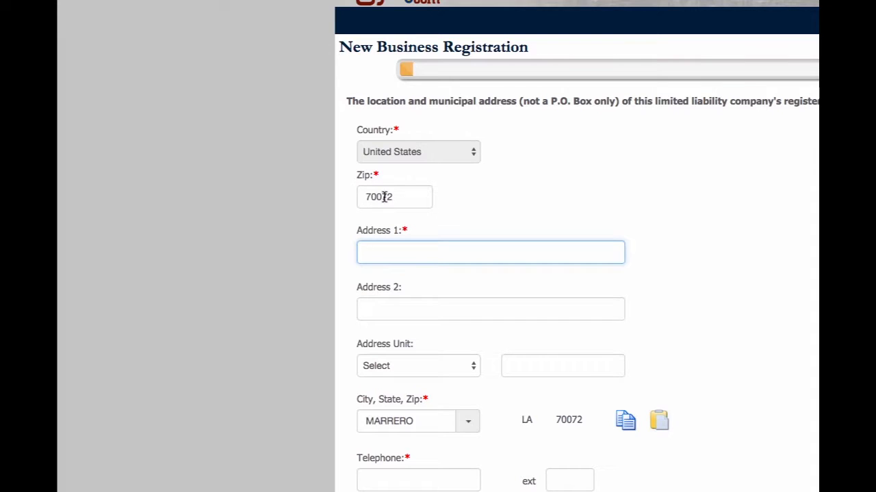
{"action": "left_click_drag", "start_coordinate": [381, 198], "coordinate": [405, 199]}
{"action": "type", "text": "53"}
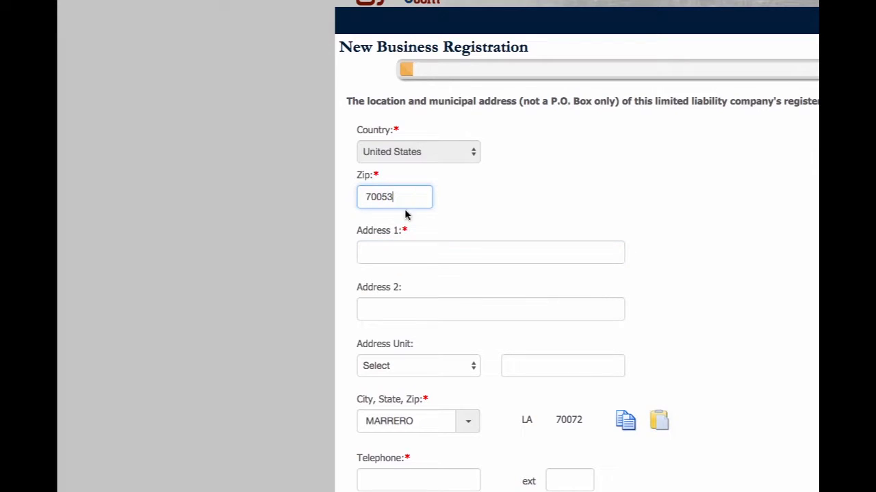
Enter the registered office's street address as the first address line.
{"action": "left_click", "coordinate": [401, 248]}
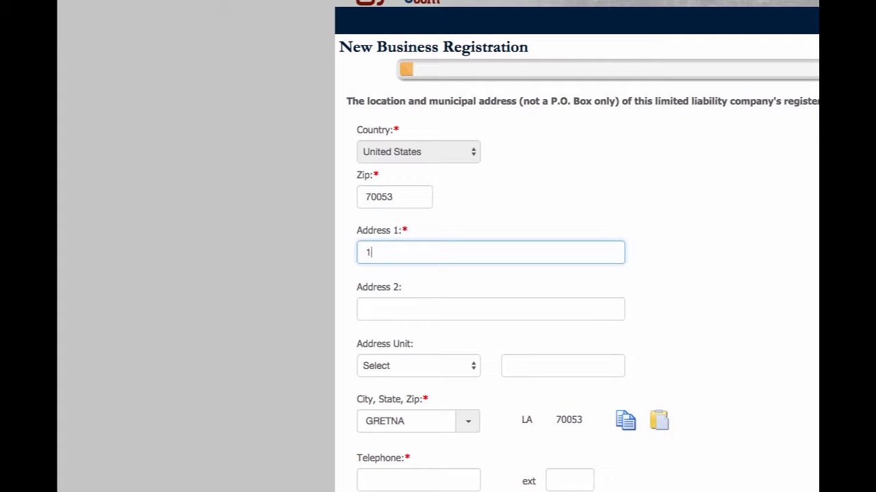
Set the address unit type to Suite and enter the suite number.
{"action": "left_click", "coordinate": [457, 364]}
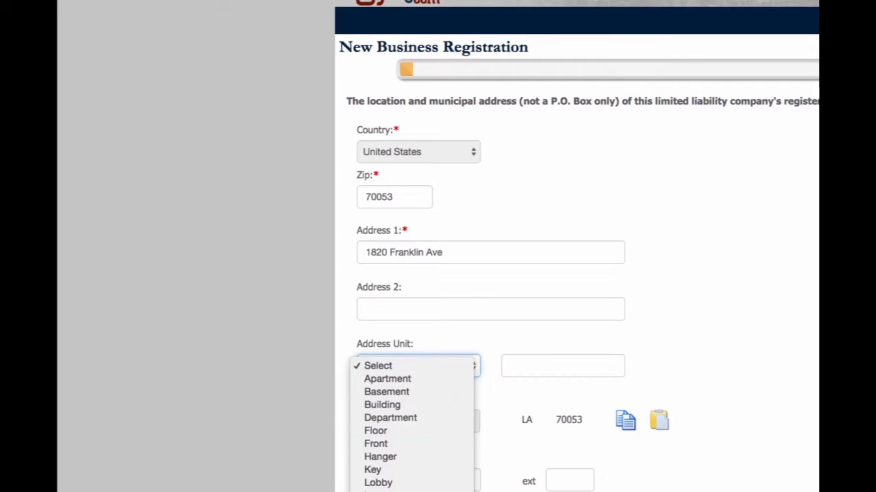
{"action": "key", "text": "s"}
{"action": "key", "text": "u"}
{"action": "key", "text": "Return"}
{"action": "left_click", "coordinate": [555, 370]}
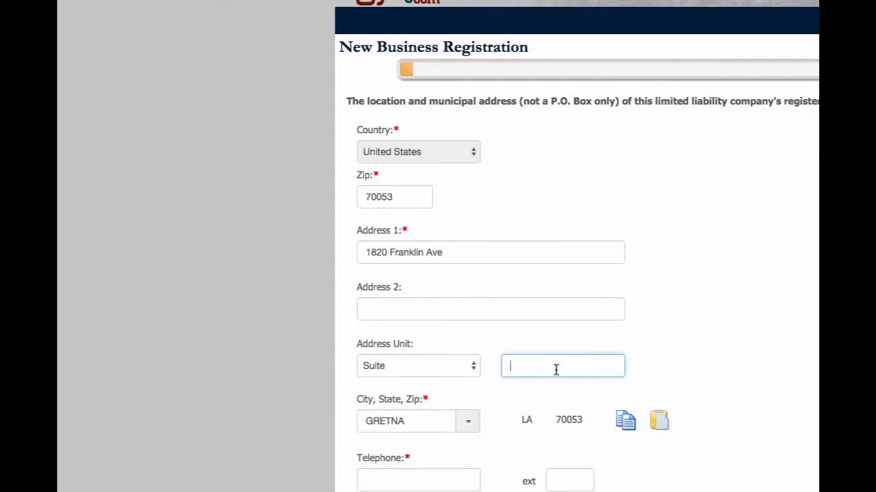
{"action": "type", "text": "25"}
Enter the registered office's telephone number.
{"action": "left_click", "coordinate": [448, 480]}
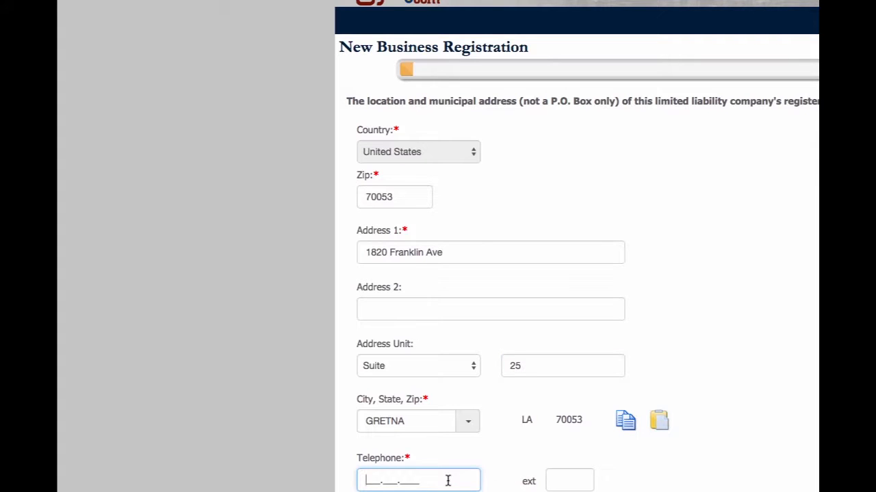
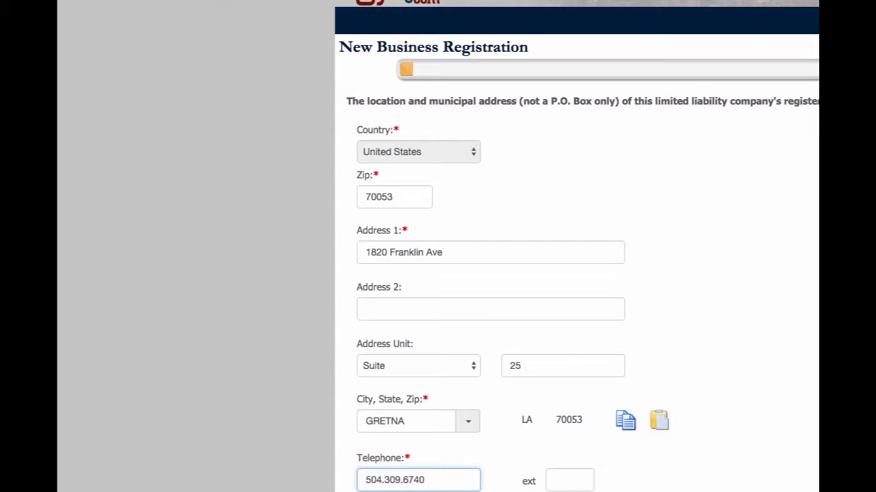
Fill in the registered office's contact e-mail address.
{"action": "key", "text": "Tab"}
{"action": "key", "text": "Tab"}
{"action": "key", "text": "Tab"}
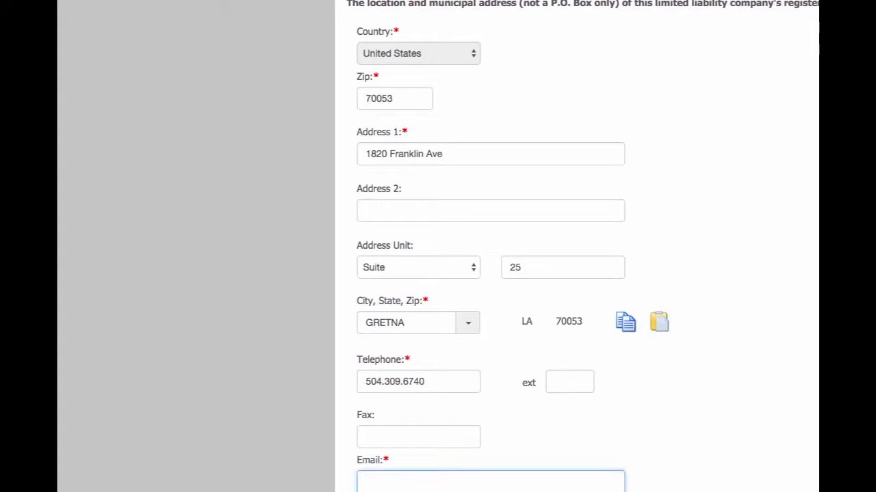
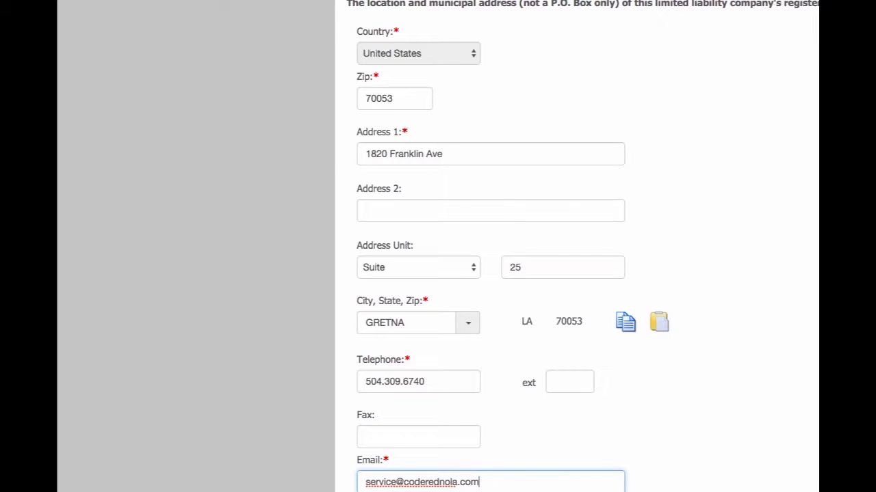
Enter the mailing address's street address as its first address line.
{"action": "scroll", "coordinate": [582, 246], "scroll_direction": "down", "scroll_amount": 3}
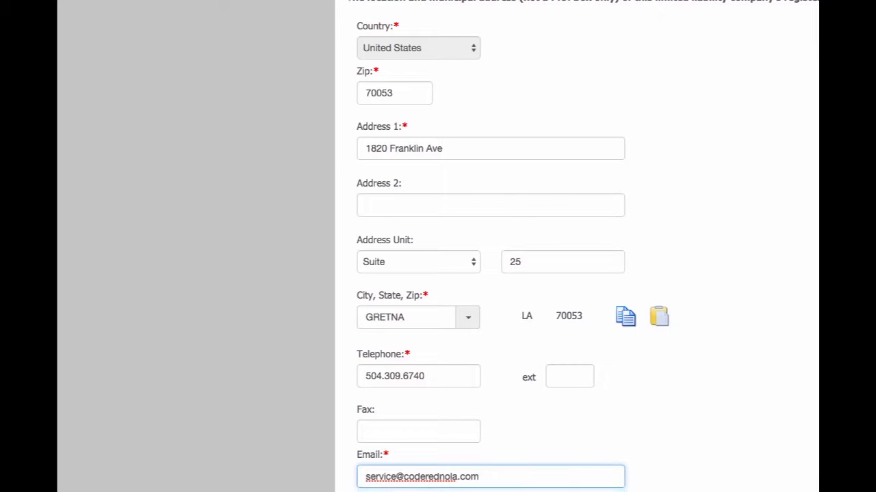
{"action": "scroll", "coordinate": [507, 246], "scroll_direction": "down", "scroll_amount": 2}
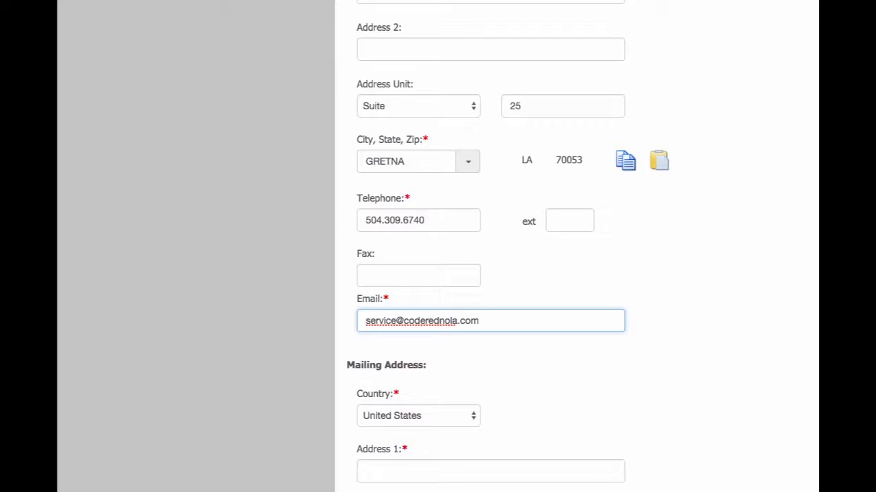
{"action": "scroll", "coordinate": [508, 247], "scroll_direction": "down", "scroll_amount": 3}
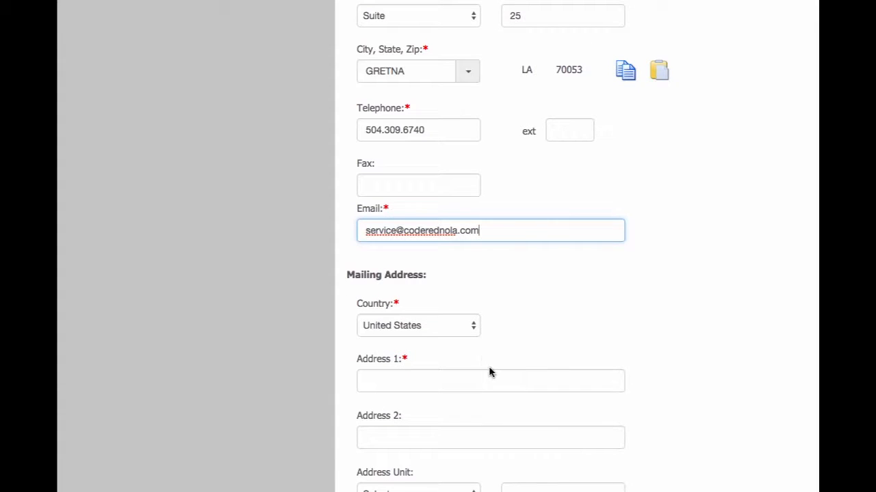
{"action": "left_click", "coordinate": [425, 383]}
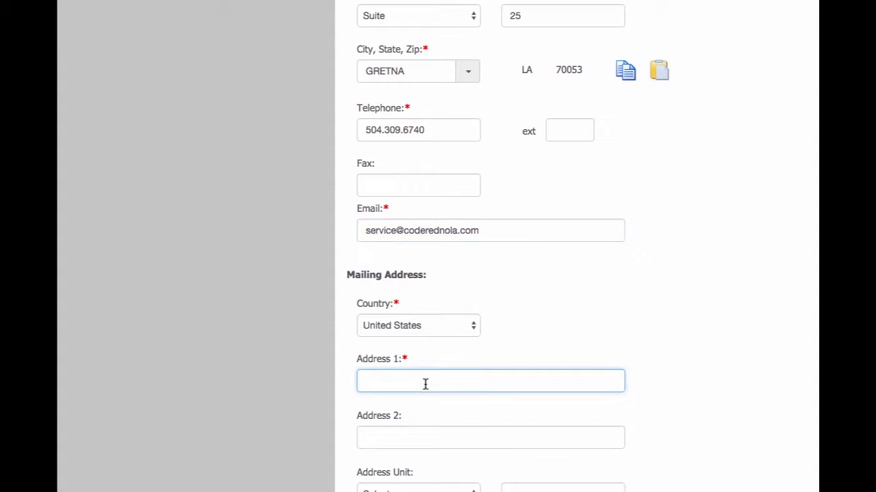
Set the mailing address's unit type to Suite and enter the suite number.
{"action": "left_click", "coordinate": [419, 490]}
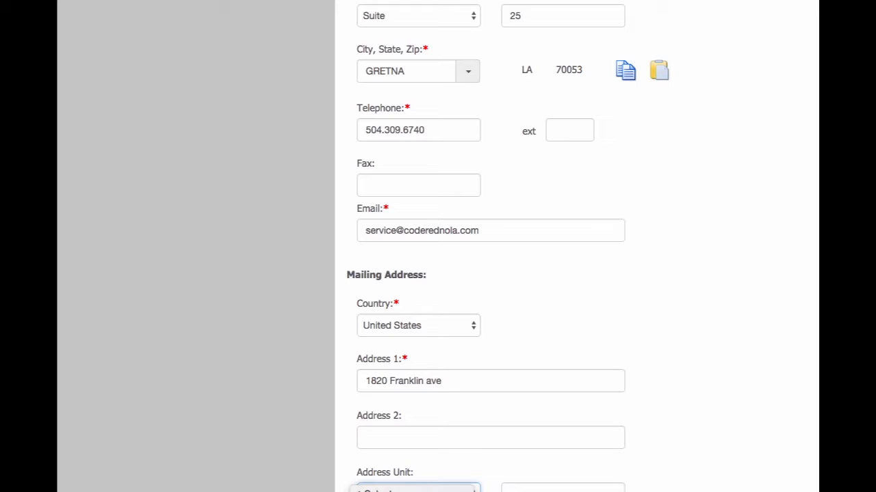
{"action": "left_click", "coordinate": [411, 491]}
{"action": "left_click", "coordinate": [542, 491]}
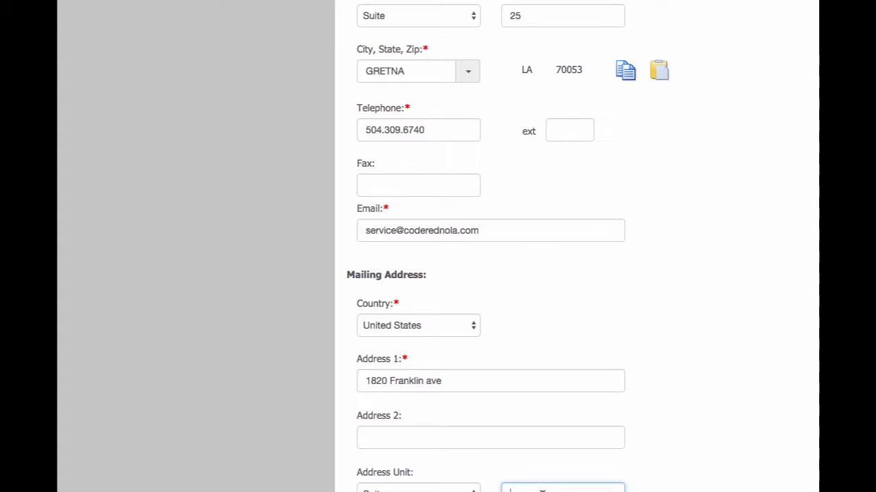
{"action": "key", "text": "Tab"}
Enter the mailing address's city, state and zip code.
{"action": "type", "text": "G"}
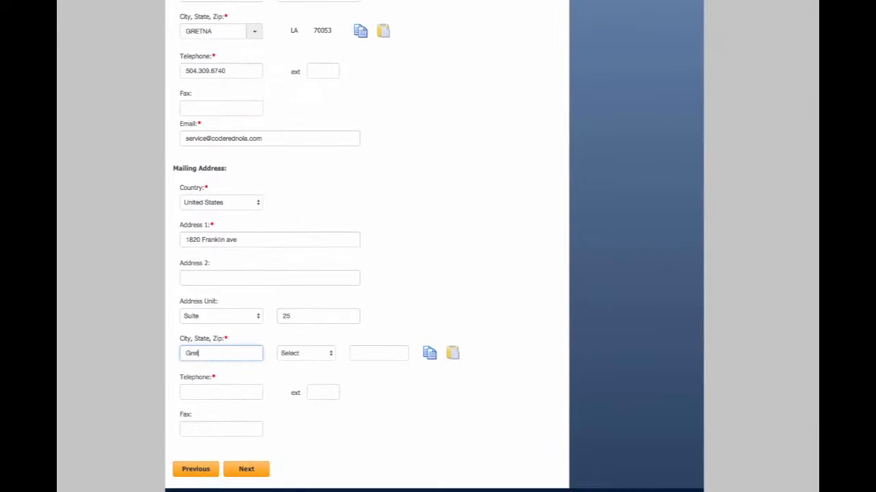
{"action": "type", "text": "retna"}
{"action": "key", "text": "Tab"}
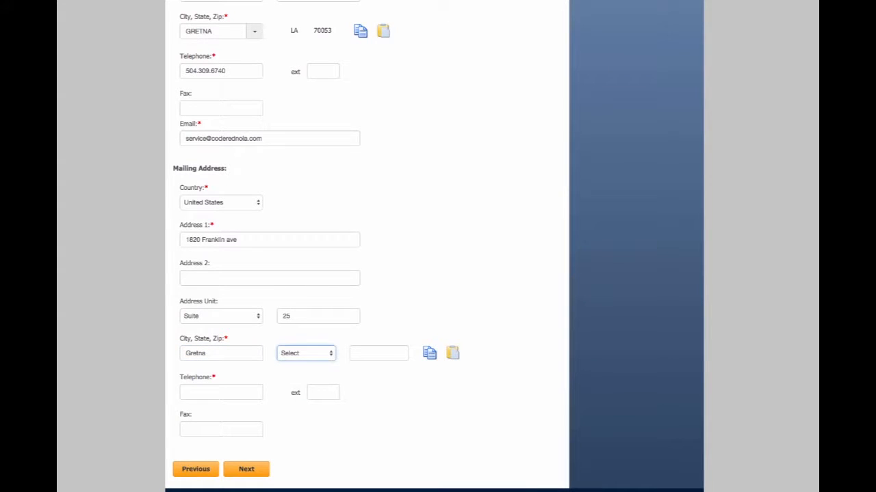
{"action": "key", "text": "l"}
{"action": "key", "text": "Tab"}
{"action": "type", "text": "700"}
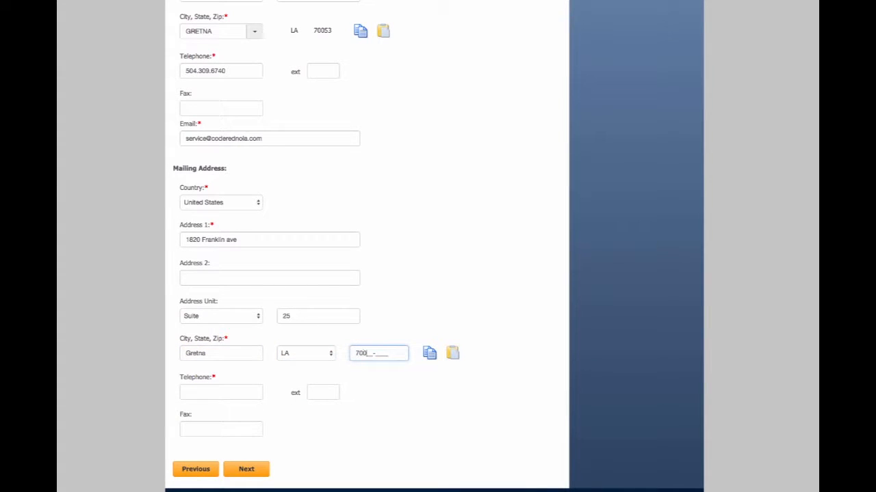
Enter the mailing address's telephone number and continue to the next page of the registration.
{"action": "left_click", "coordinate": [222, 392]}
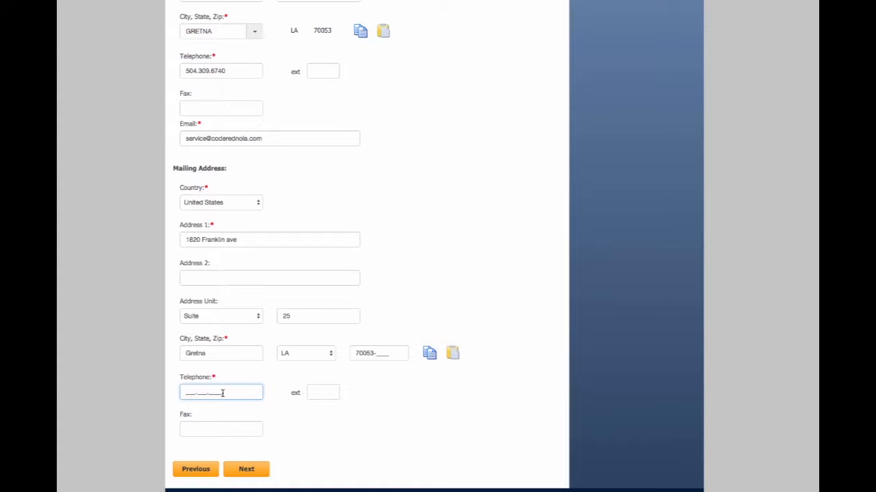
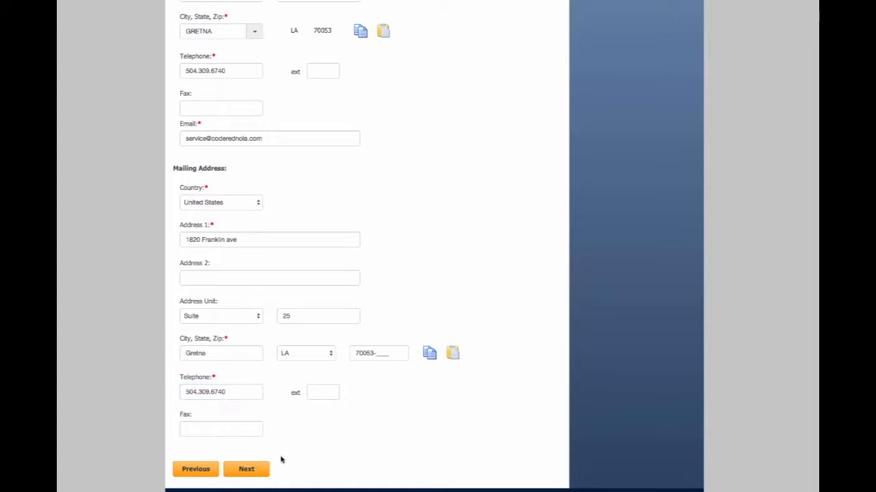
{"action": "left_click", "coordinate": [258, 469]}
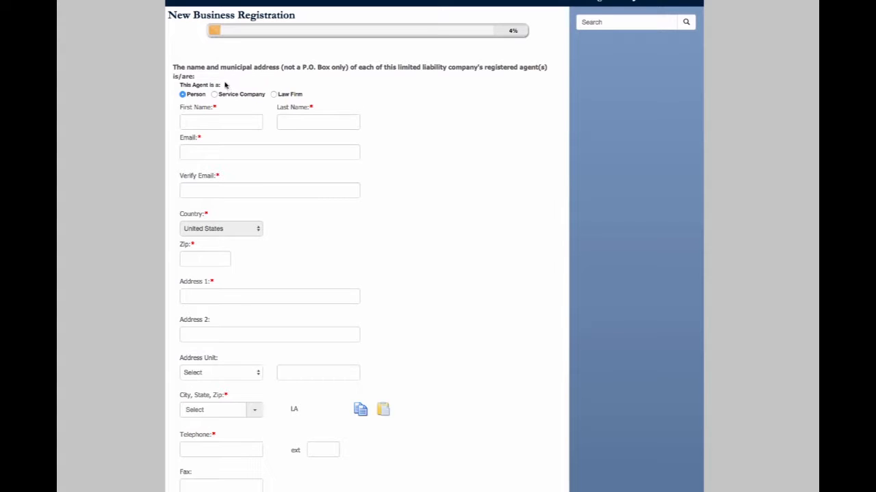
Enter the registered agent's first and last name.
{"action": "left_click", "coordinate": [212, 123]}
{"action": "type", "text": "James"}
{"action": "key", "text": "Tab"}
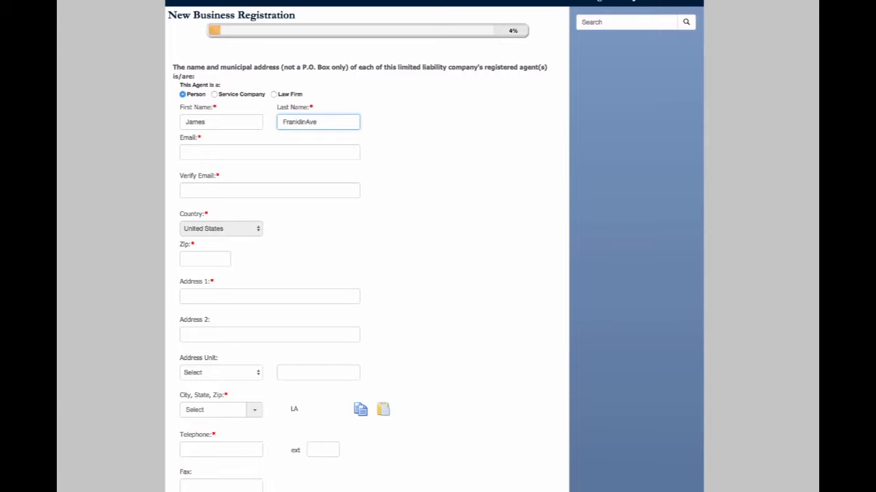
Fill in the registered agent's e-mail address and repeat it in the verification field.
{"action": "left_click", "coordinate": [197, 147]}
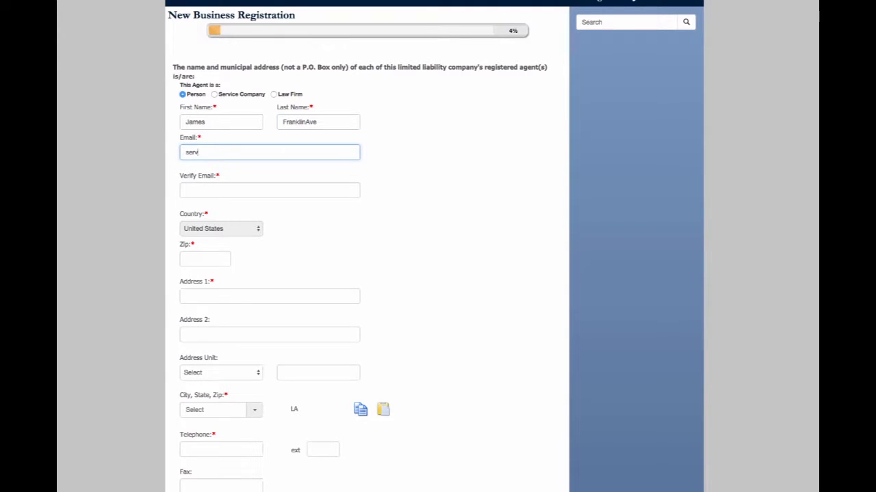
{"action": "key", "text": "Tab"}
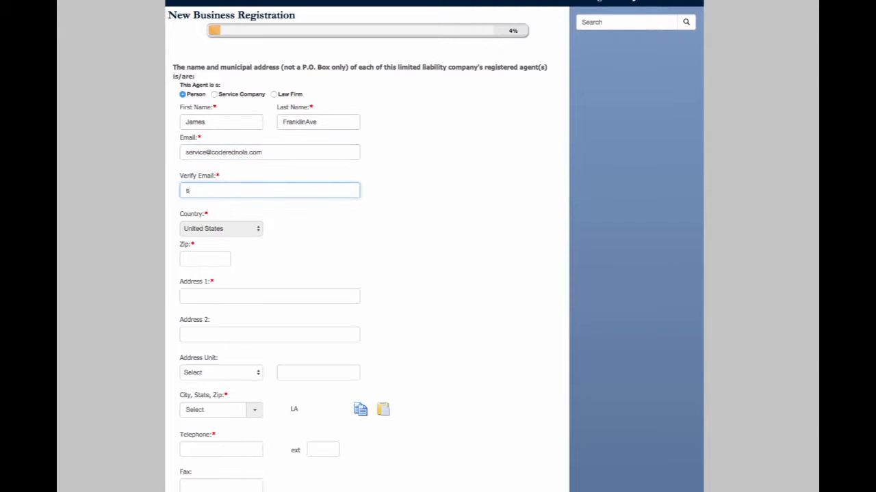
Enter the registered agent's zip code and street address, correcting the last digits of the zip code.
{"action": "left_click", "coordinate": [210, 263]}
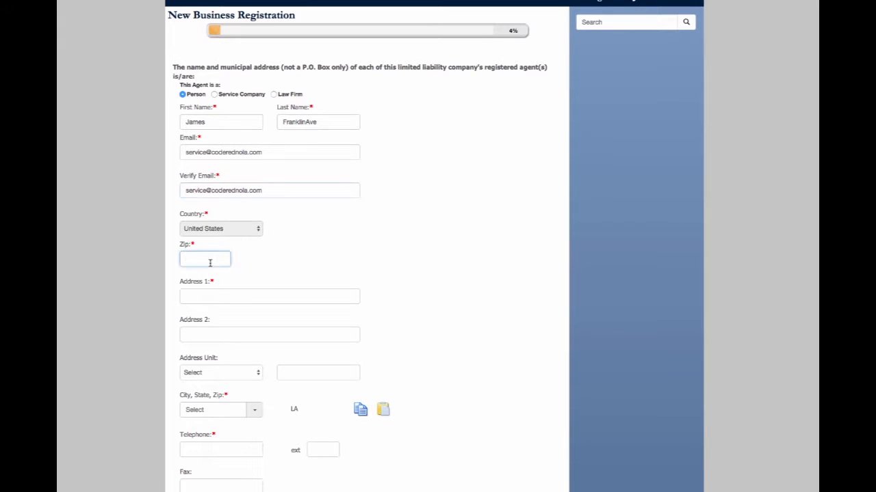
{"action": "type", "text": "70072"}
{"action": "scroll", "coordinate": [227, 303], "scroll_direction": "down", "scroll_amount": 2}
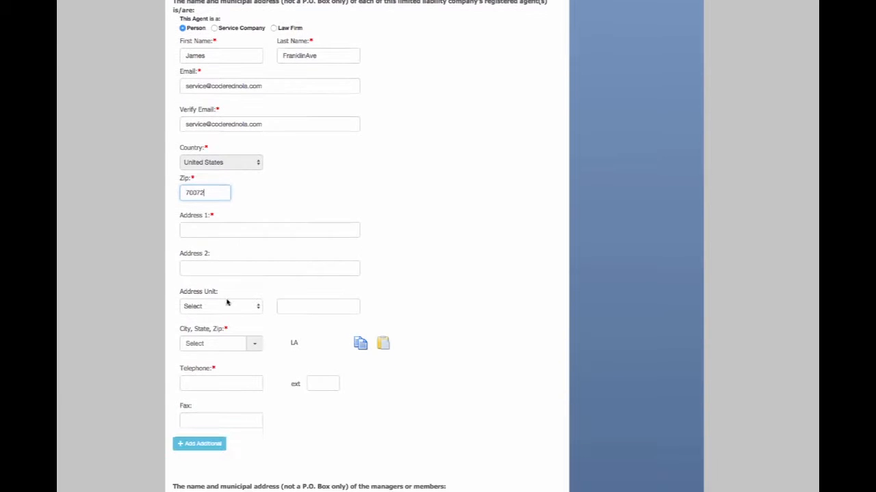
{"action": "left_click", "coordinate": [221, 230]}
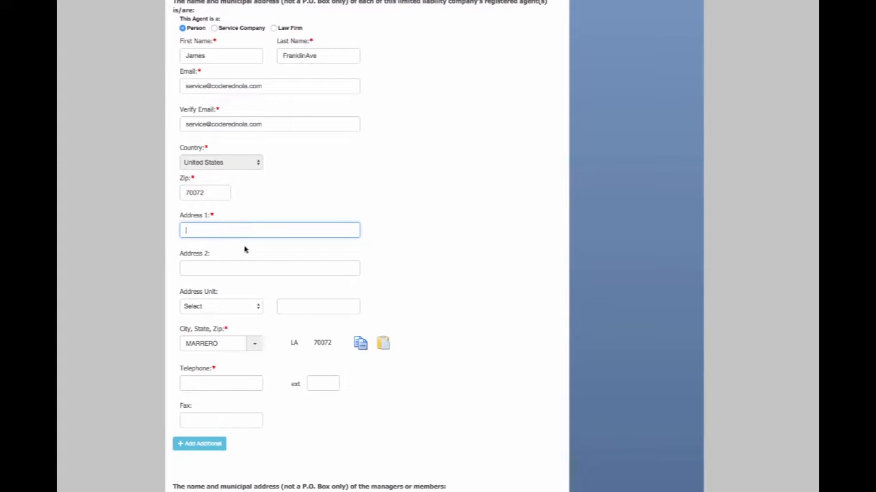
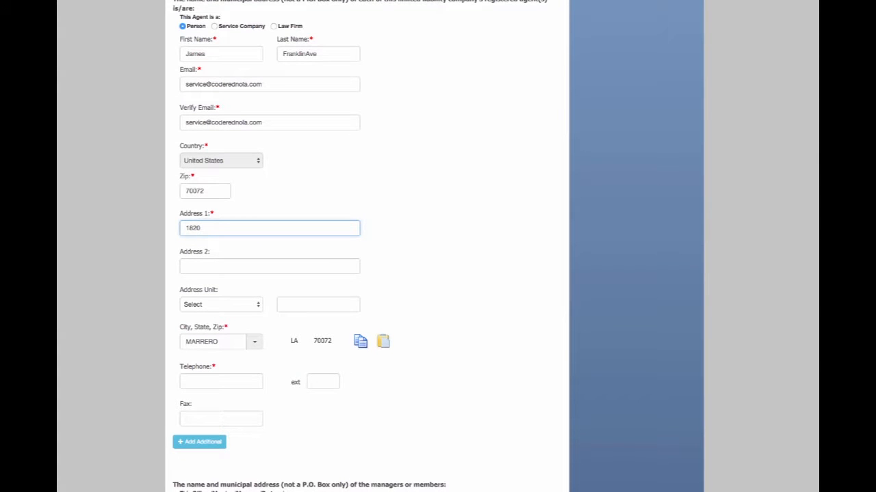
{"action": "left_click_drag", "start_coordinate": [195, 191], "coordinate": [209, 192]}
{"action": "type", "text": "53"}
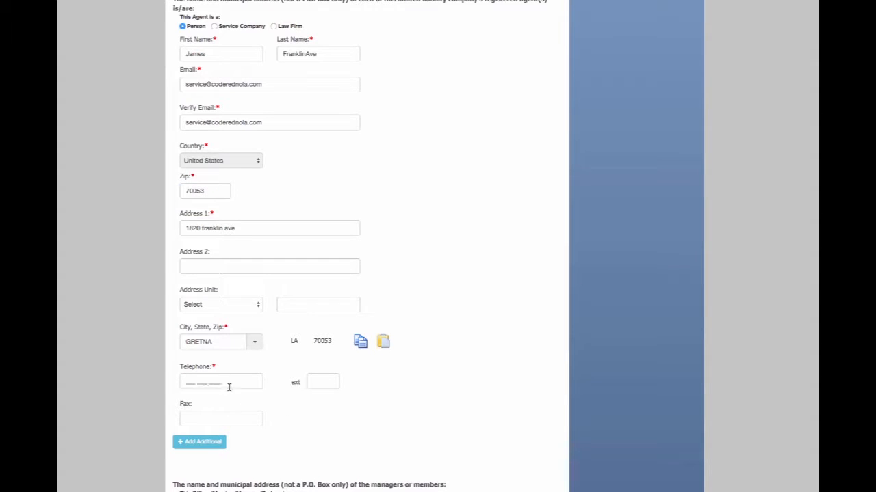
Enter the registered agent's telephone number.
{"action": "left_click", "coordinate": [207, 381]}
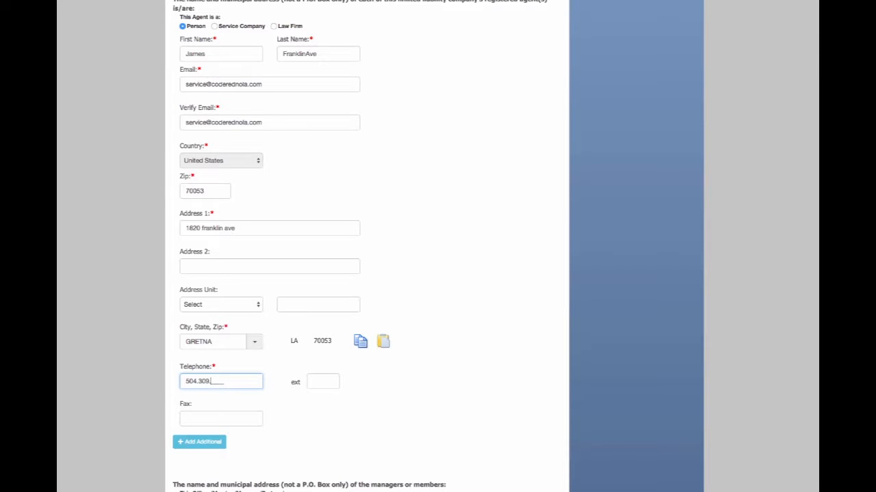
Enter the first and last name of the company's manager or member.
{"action": "scroll", "coordinate": [271, 470], "scroll_direction": "down", "scroll_amount": 1}
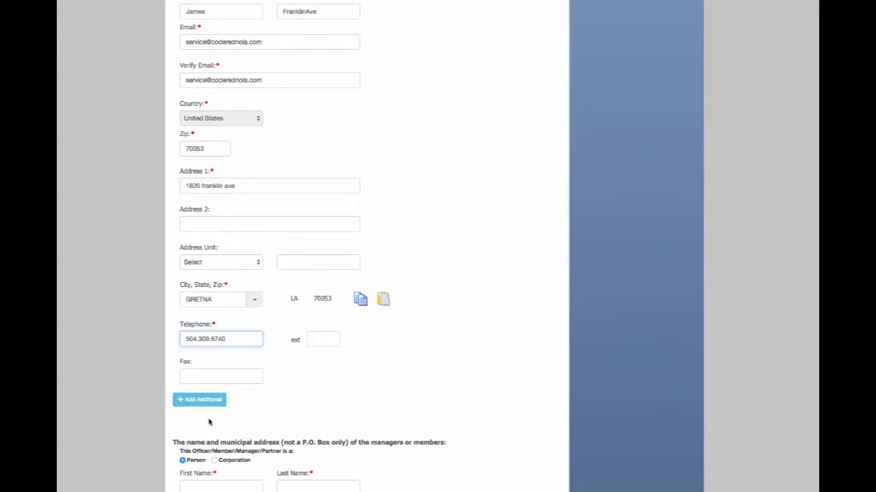
{"action": "scroll", "coordinate": [209, 422], "scroll_direction": "down", "scroll_amount": 1}
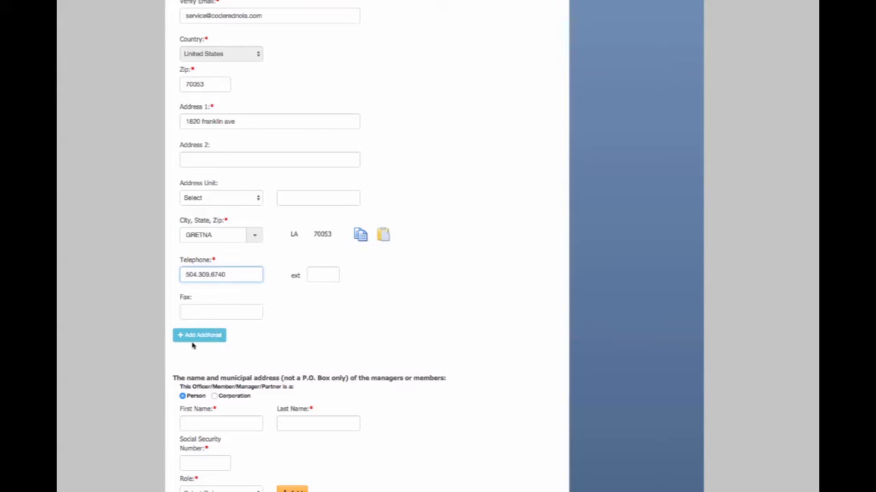
{"action": "scroll", "coordinate": [250, 377], "scroll_direction": "down", "scroll_amount": 2}
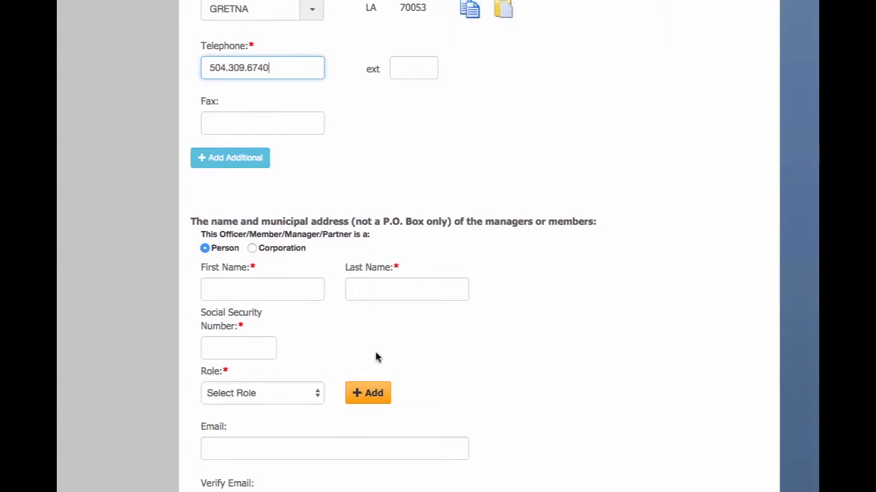
{"action": "left_click", "coordinate": [286, 292]}
{"action": "scroll", "coordinate": [317, 333], "scroll_direction": "down", "scroll_amount": 3}
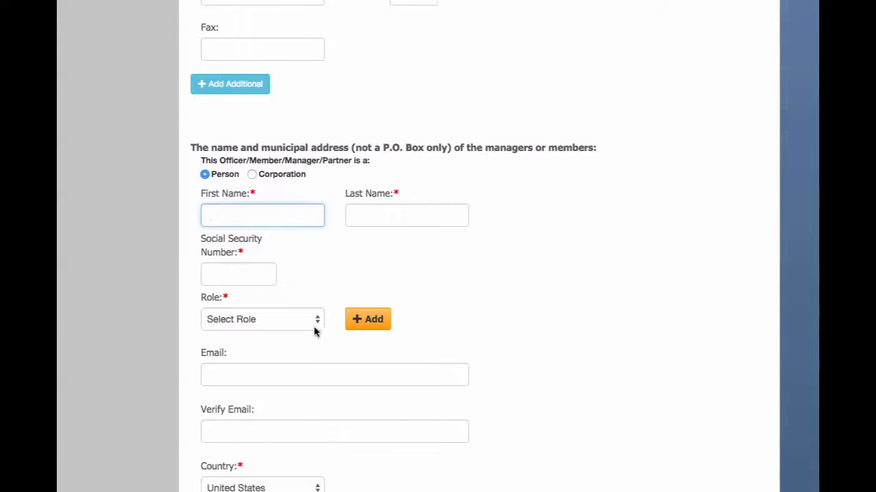
{"action": "type", "text": "James"}
{"action": "key", "text": "Tab"}
{"action": "type", "text": "FranklinAve"}
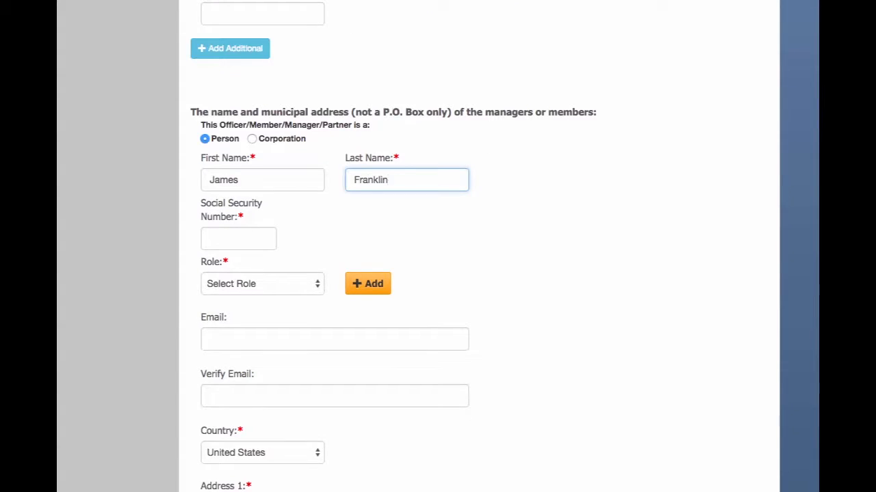
Enter the member's Social Security number.
{"action": "left_click", "coordinate": [268, 239]}
{"action": "type", "text": "123456789"}
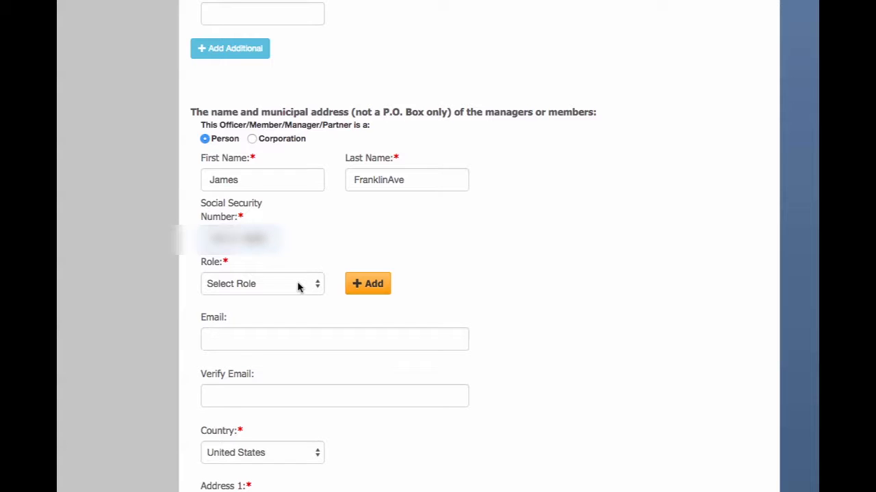
Set the member's role to Manager and add it to the member's roles.
{"action": "left_click", "coordinate": [298, 288]}
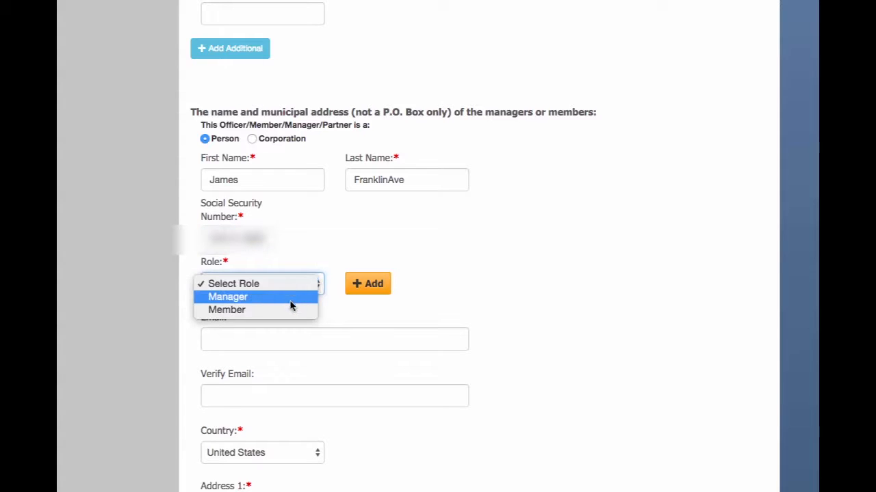
{"action": "left_click", "coordinate": [290, 298]}
{"action": "left_click", "coordinate": [358, 289]}
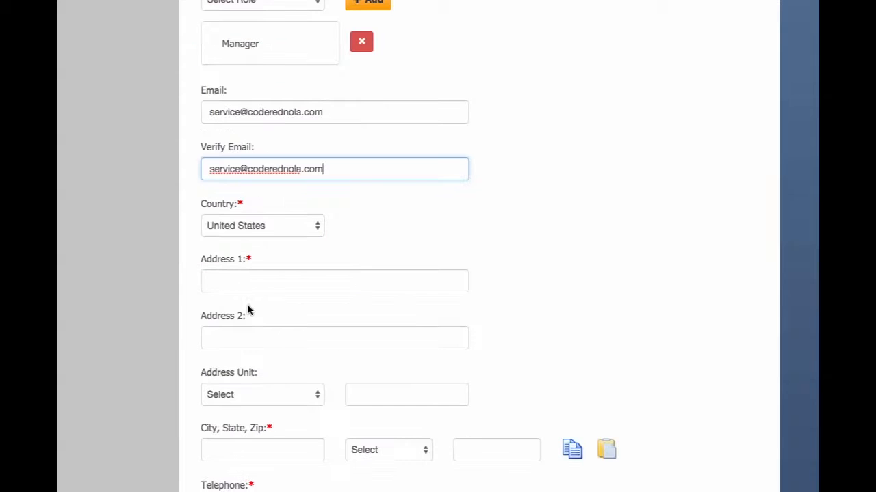
Enter the member's street address as the first address line.
{"action": "left_click", "coordinate": [248, 280]}
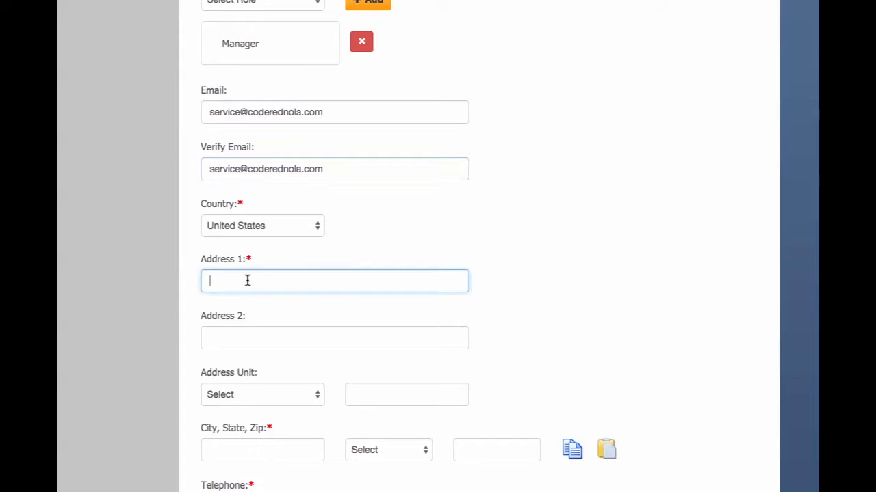
{"action": "scroll", "coordinate": [307, 422], "scroll_direction": "down", "scroll_amount": 1}
Enter the member's city, state and zip code.
{"action": "left_click", "coordinate": [261, 386]}
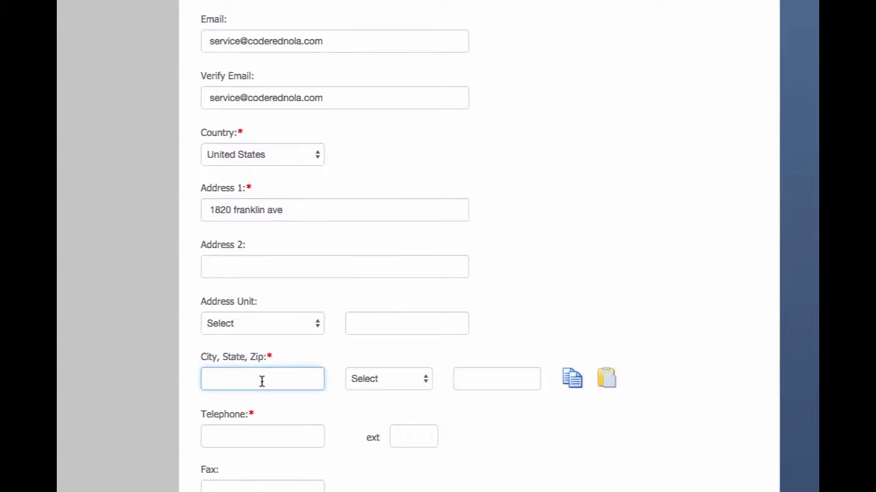
{"action": "type", "text": "gretna"}
{"action": "key", "text": "Tab"}
{"action": "key", "text": "l"}
{"action": "key", "text": "Tab"}
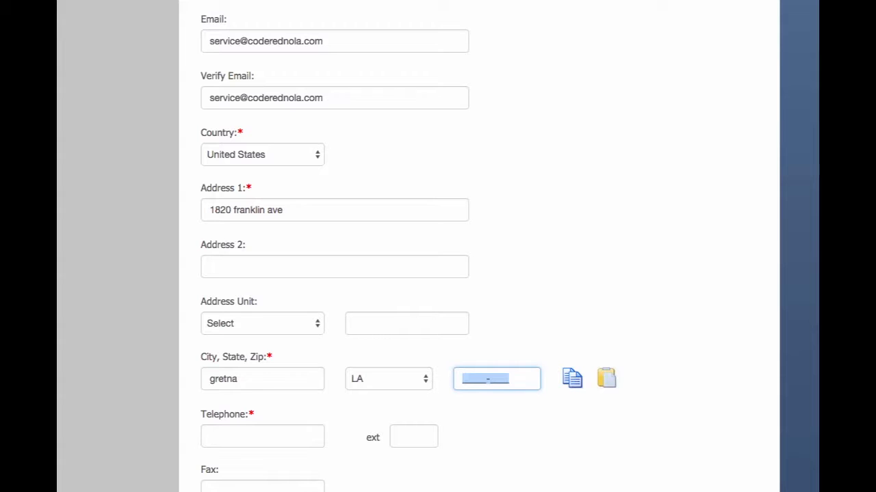
{"action": "type", "text": "70053-"}
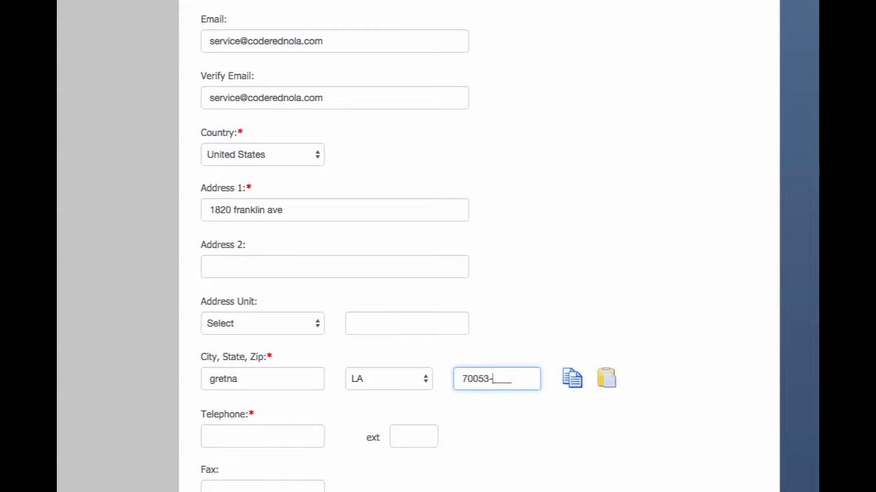
{"action": "left_click", "coordinate": [210, 432]}
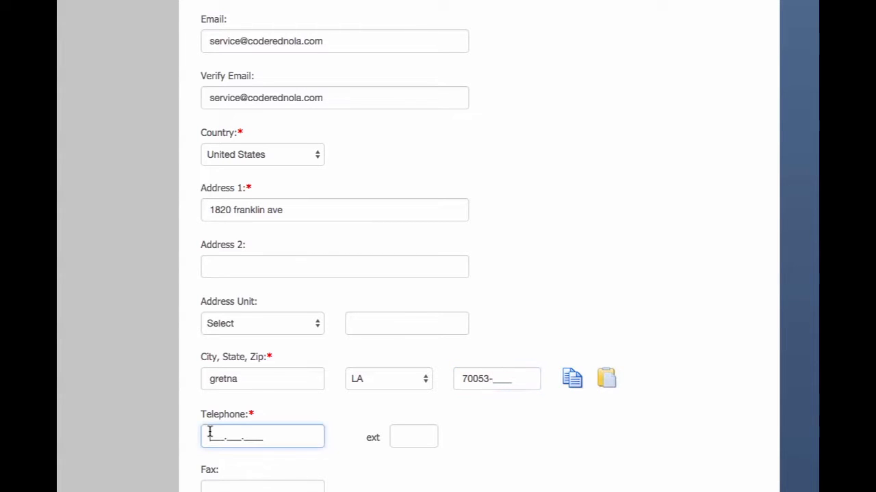
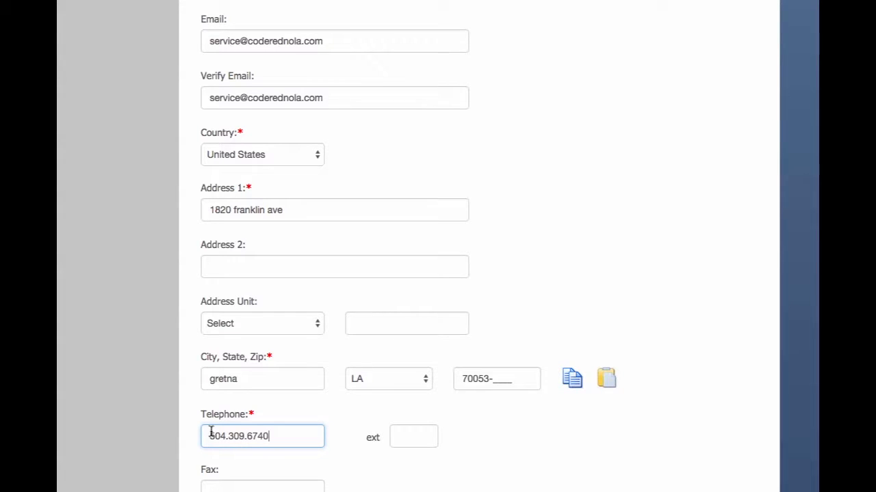
Sign the organizer certification with the organizer's full name and set the title to CEO.
{"action": "scroll", "coordinate": [353, 488], "scroll_direction": "down", "scroll_amount": 3}
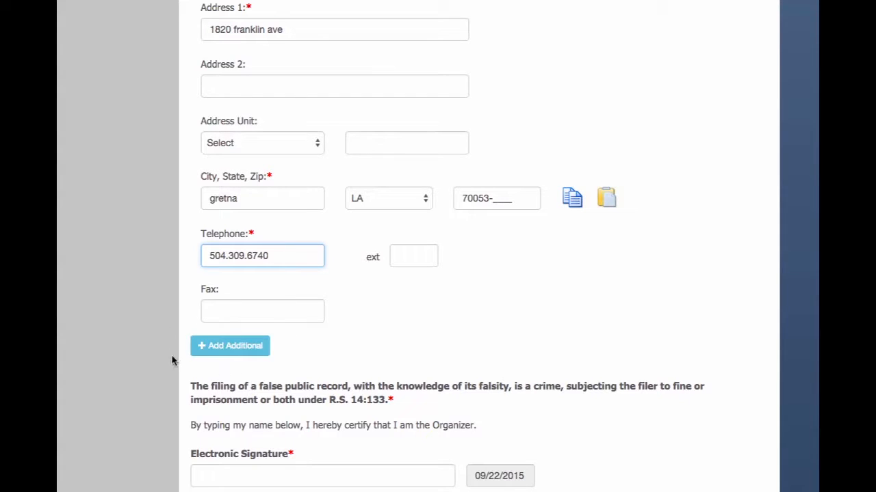
{"action": "scroll", "coordinate": [255, 433], "scroll_direction": "down", "scroll_amount": 3}
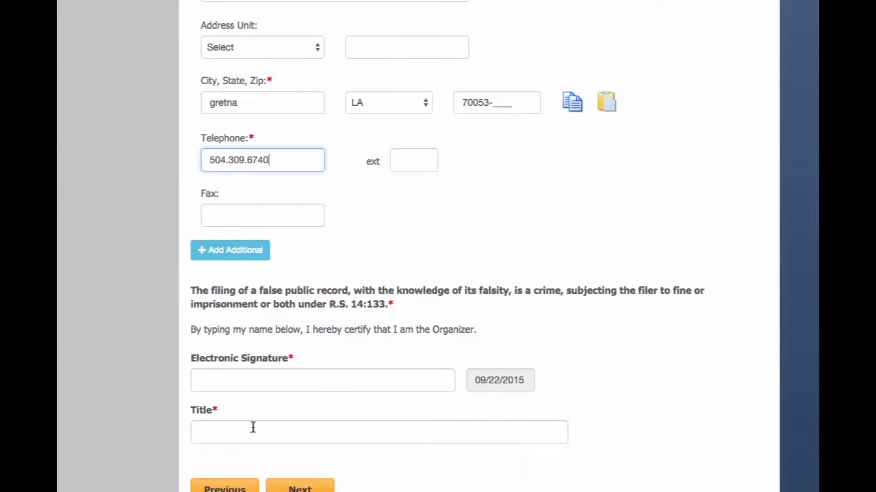
{"action": "left_click", "coordinate": [239, 373]}
{"action": "type", "text": "Jam"}
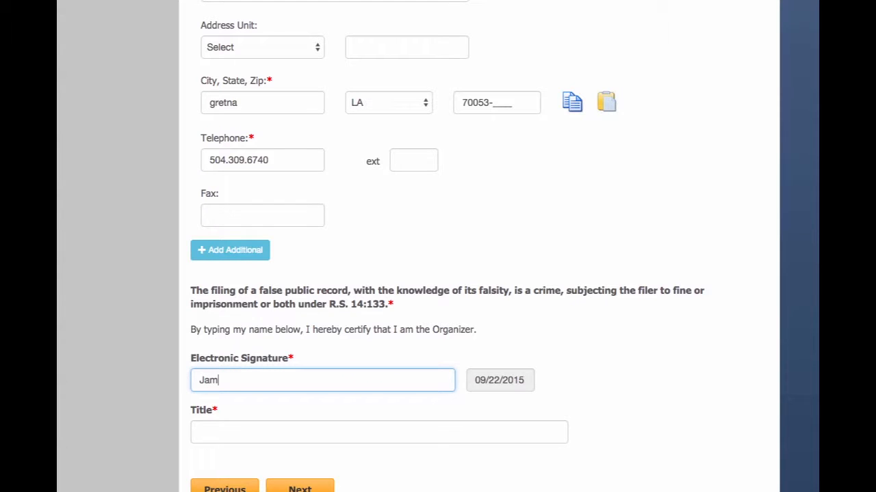
{"action": "type", "text": "es Franklinave"}
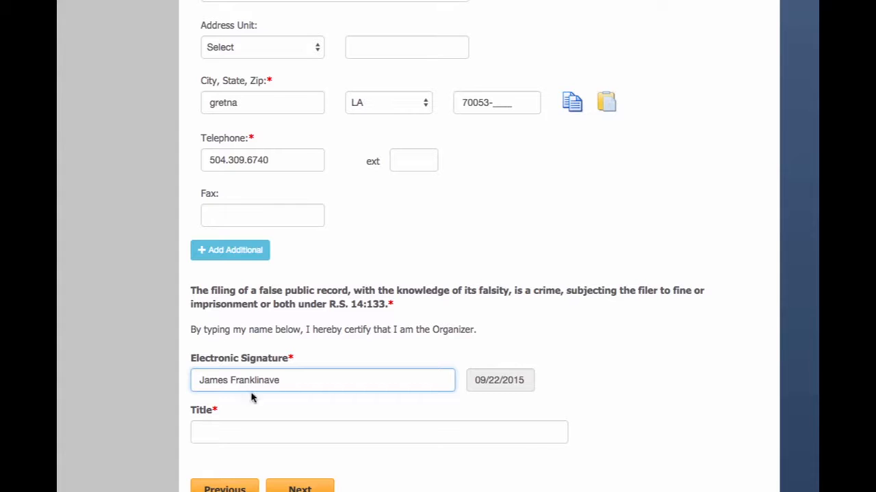
{"action": "left_click", "coordinate": [229, 432]}
{"action": "type", "text": "CEO"}
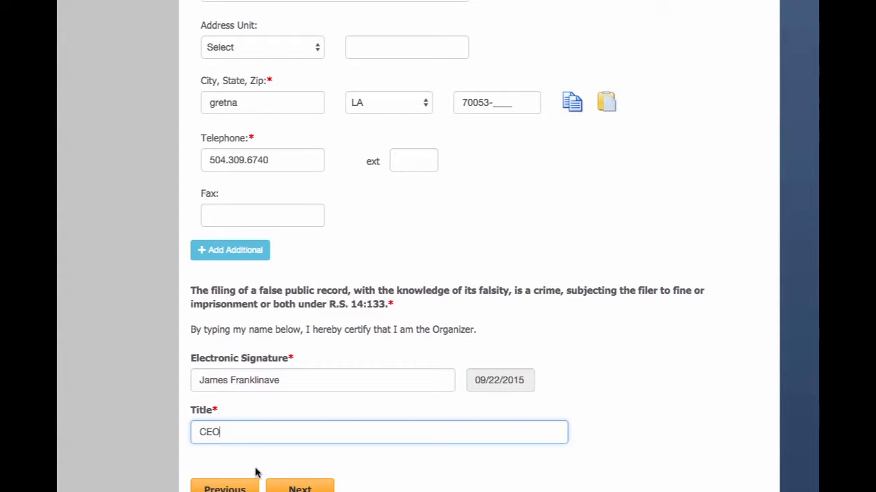
Proceed past the registered-agent acceptance warning and the Articles of Organization summary.
{"action": "left_click", "coordinate": [293, 486]}
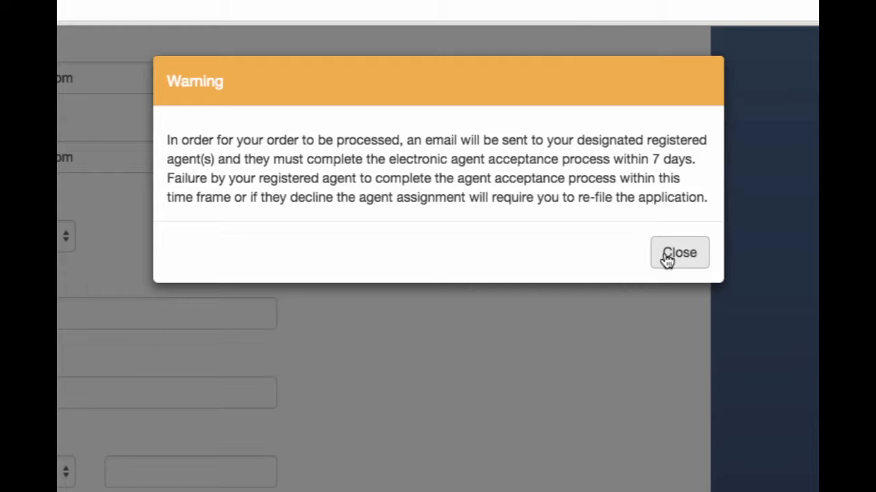
{"action": "left_click", "coordinate": [667, 259]}
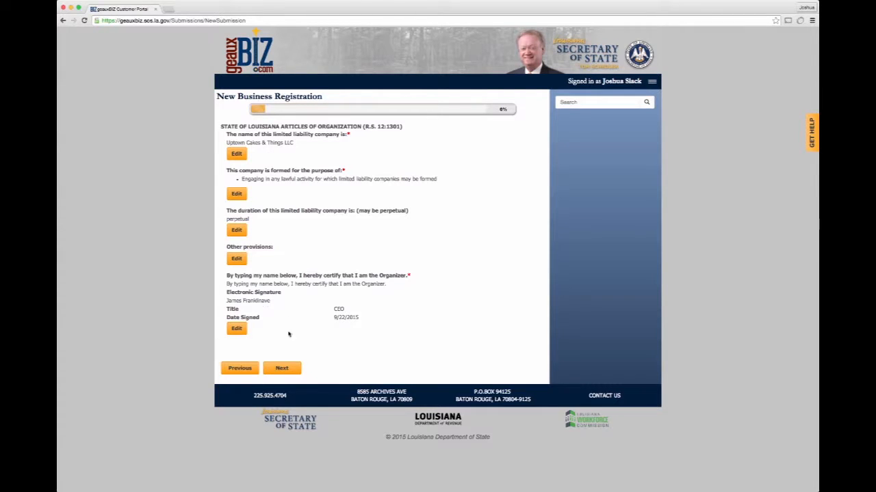
{"action": "left_click", "coordinate": [282, 368]}
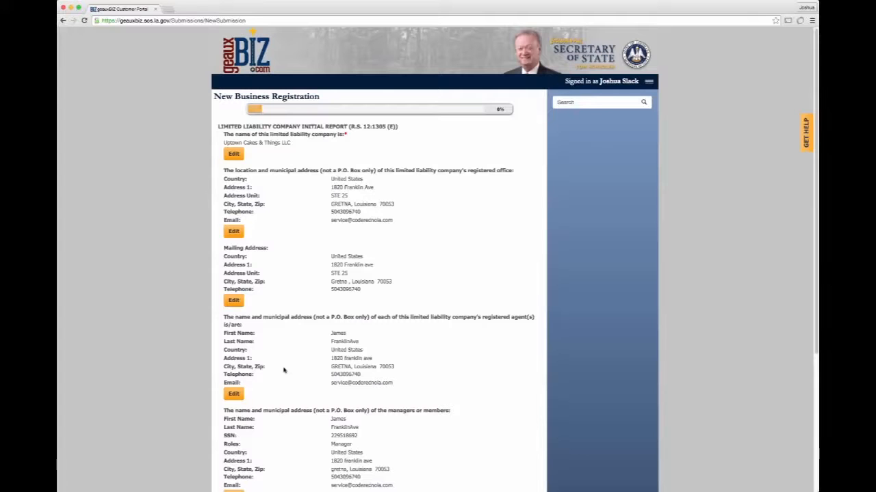
Review the LLC initial report summary and continue to the next page.
{"action": "scroll", "coordinate": [299, 242], "scroll_direction": "down", "scroll_amount": 1}
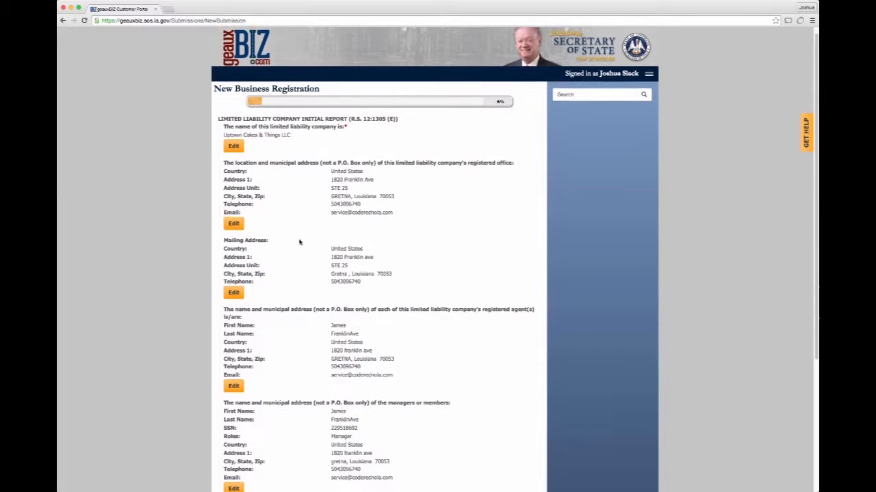
{"action": "scroll", "coordinate": [299, 242], "scroll_direction": "down", "scroll_amount": 4}
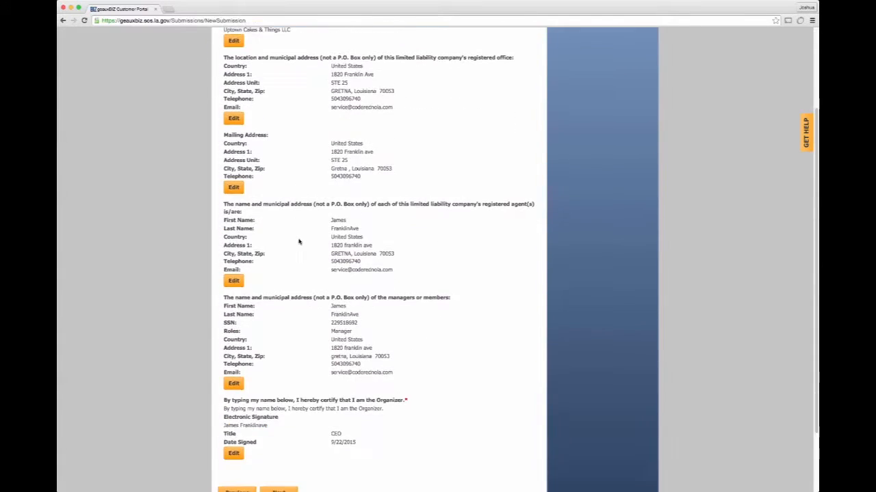
{"action": "scroll", "coordinate": [299, 241], "scroll_direction": "down", "scroll_amount": 1}
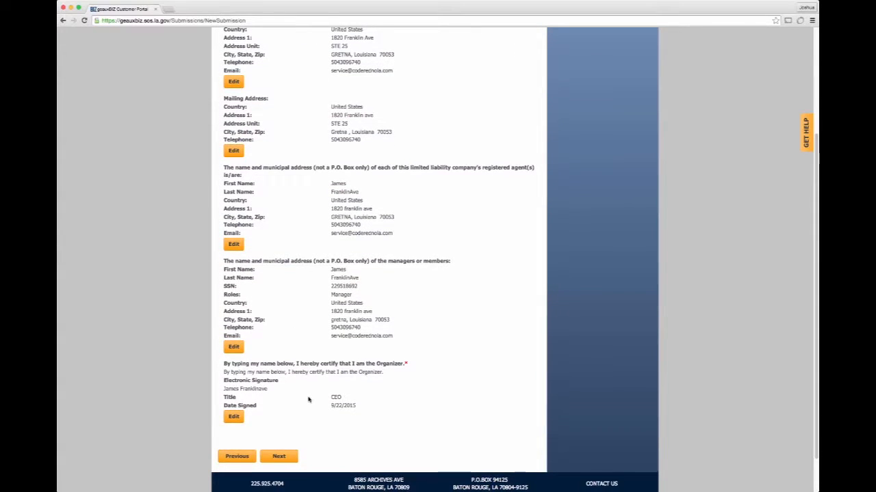
{"action": "scroll", "coordinate": [309, 401], "scroll_direction": "down", "scroll_amount": 1}
{"action": "scroll", "coordinate": [309, 400], "scroll_direction": "down", "scroll_amount": 1}
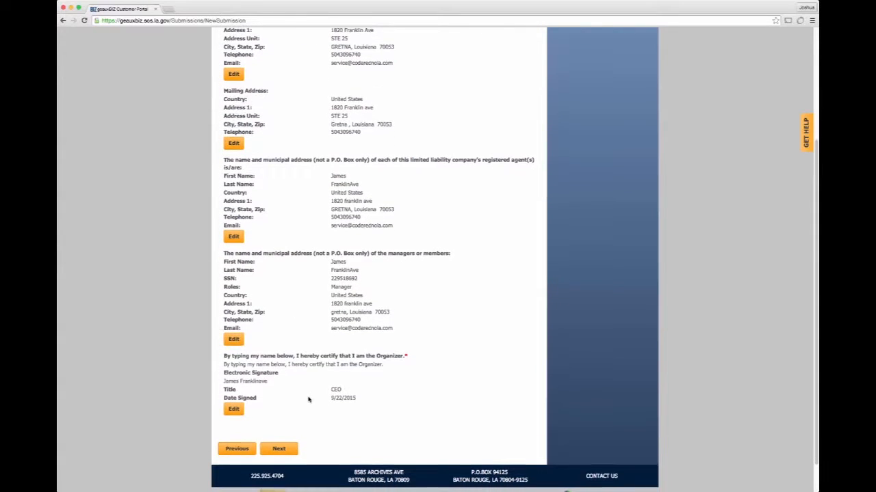
{"action": "left_click", "coordinate": [279, 448]}
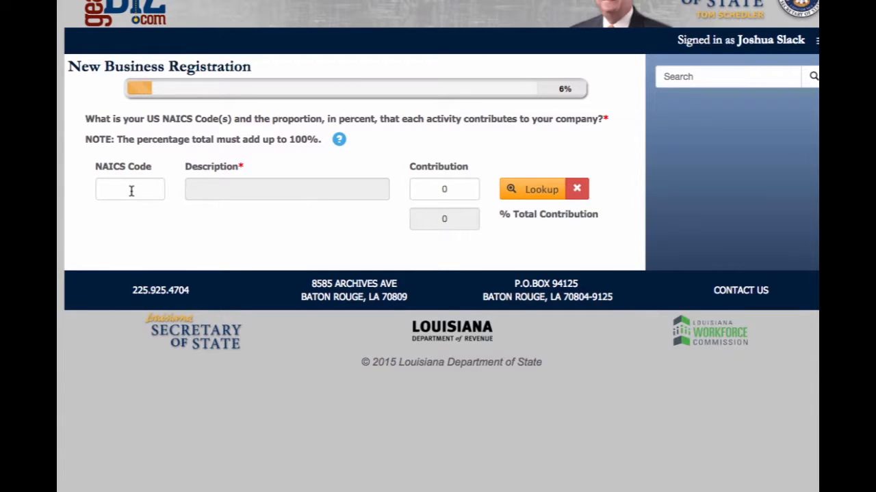
Enter NAICS code 541430 with a 100 percent contribution, validate it, and continue.
{"action": "left_click", "coordinate": [106, 187]}
{"action": "type", "text": "541430"}
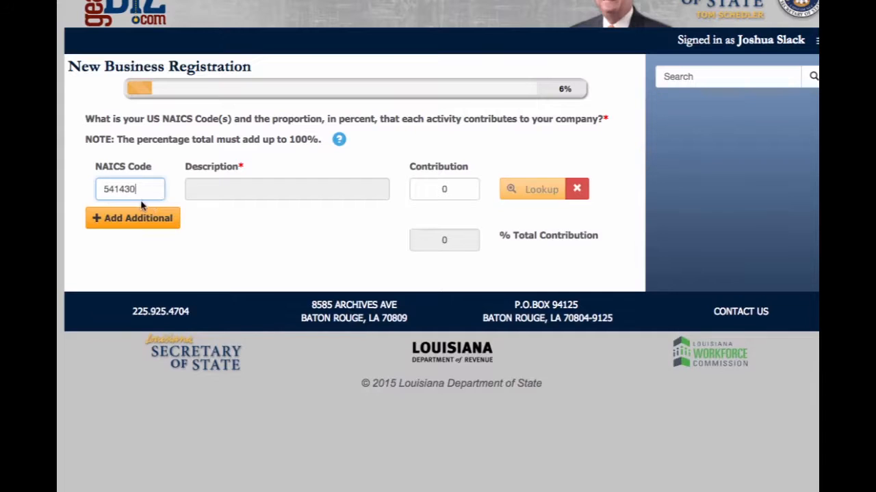
{"action": "left_click", "coordinate": [446, 190]}
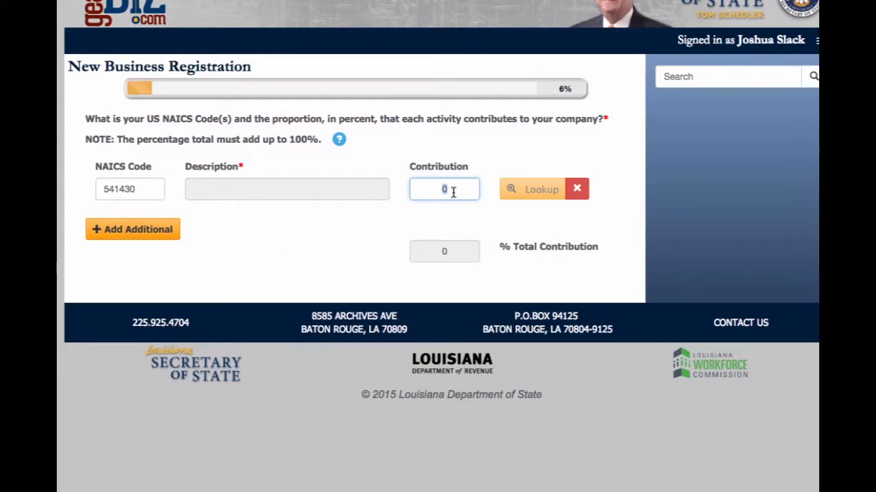
{"action": "type", "text": "100"}
{"action": "left_click", "coordinate": [320, 188]}
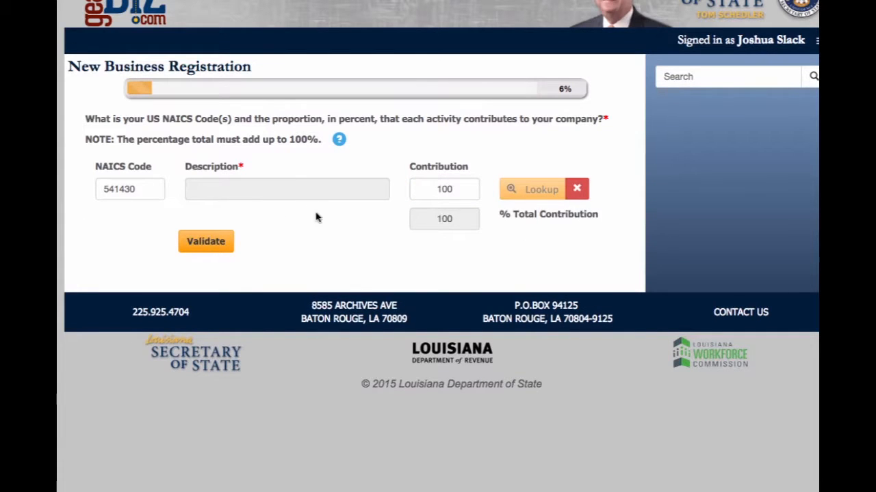
{"action": "left_click", "coordinate": [206, 243]}
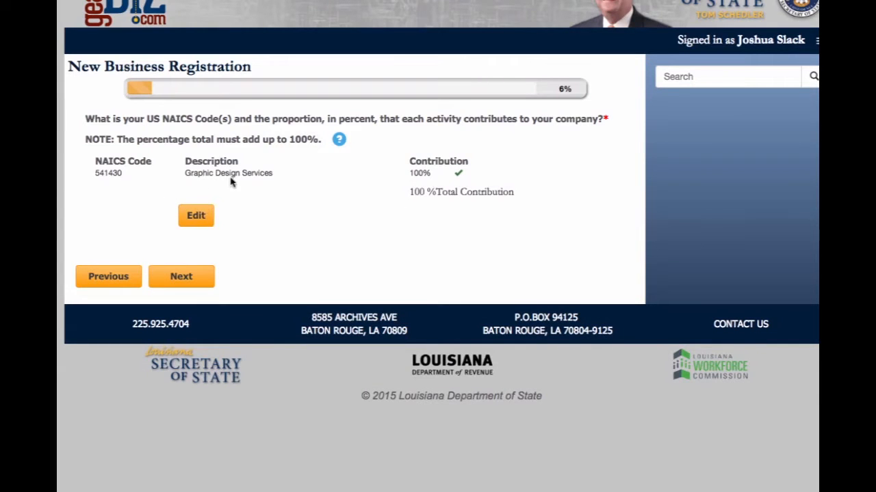
{"action": "left_click", "coordinate": [182, 276]}
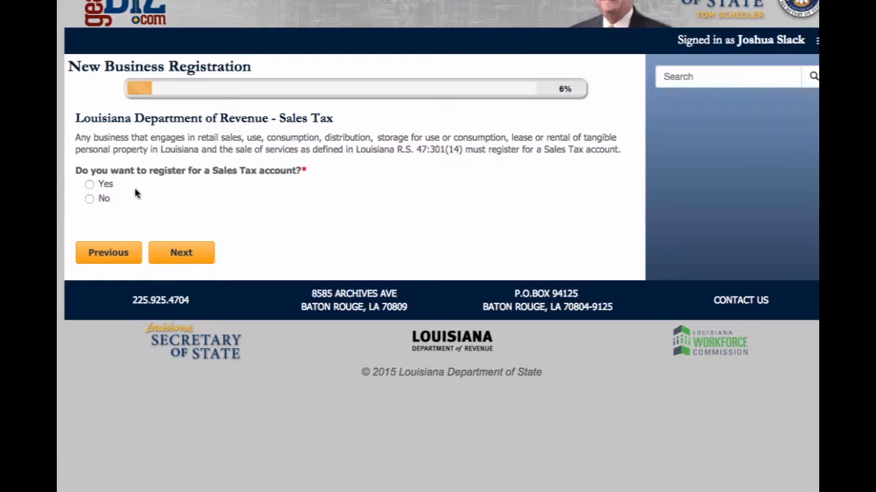
Decline registration for sales, withholding, corporate income and franchise, and other tax accounts.
{"action": "left_click", "coordinate": [89, 199]}
{"action": "left_click", "coordinate": [182, 259]}
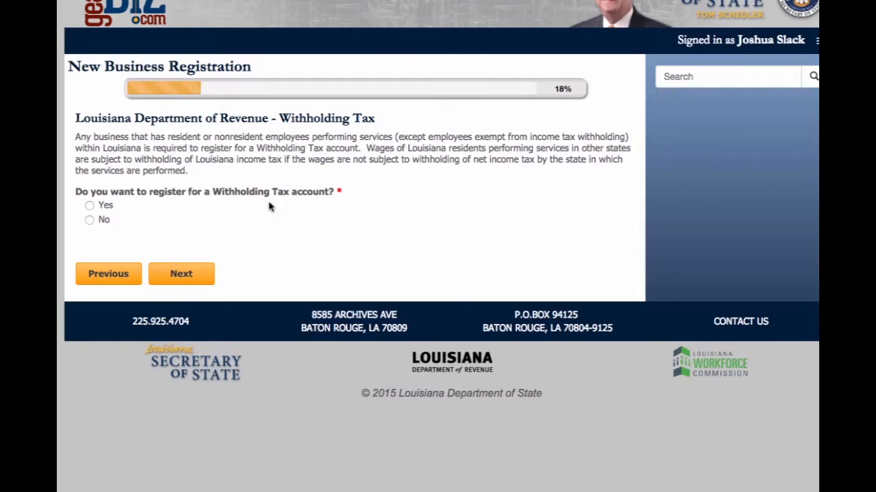
{"action": "left_click", "coordinate": [89, 220]}
{"action": "left_click", "coordinate": [164, 275]}
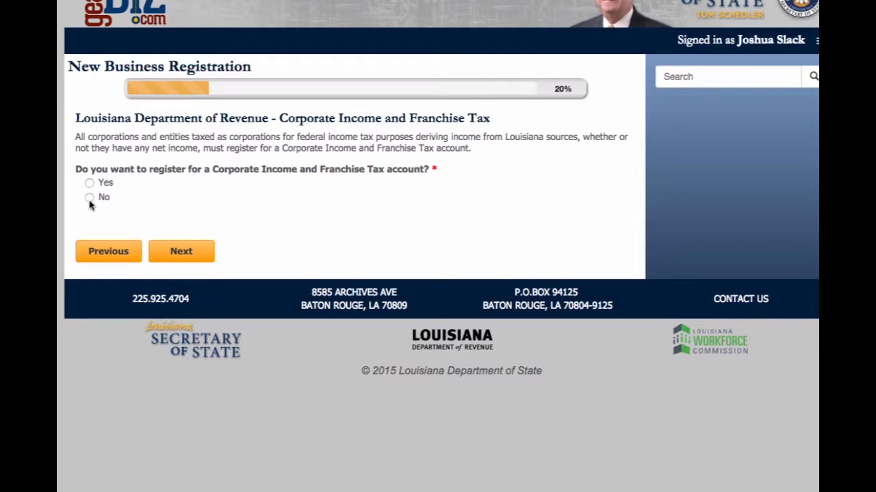
{"action": "left_click", "coordinate": [179, 252]}
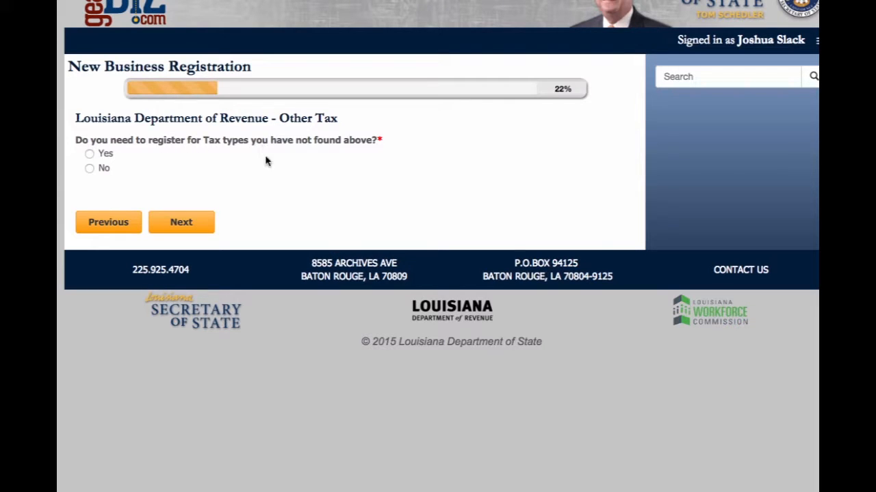
{"action": "left_click", "coordinate": [90, 169]}
{"action": "left_click", "coordinate": [186, 222]}
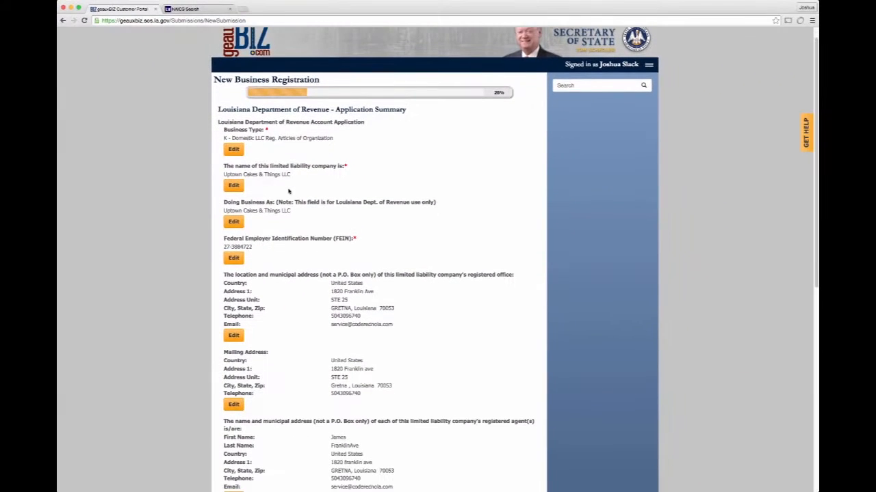
Review the Department of Revenue application summary and continue.
{"action": "scroll", "coordinate": [290, 198], "scroll_direction": "down", "scroll_amount": 3}
{"action": "scroll", "coordinate": [293, 212], "scroll_direction": "down", "scroll_amount": 6}
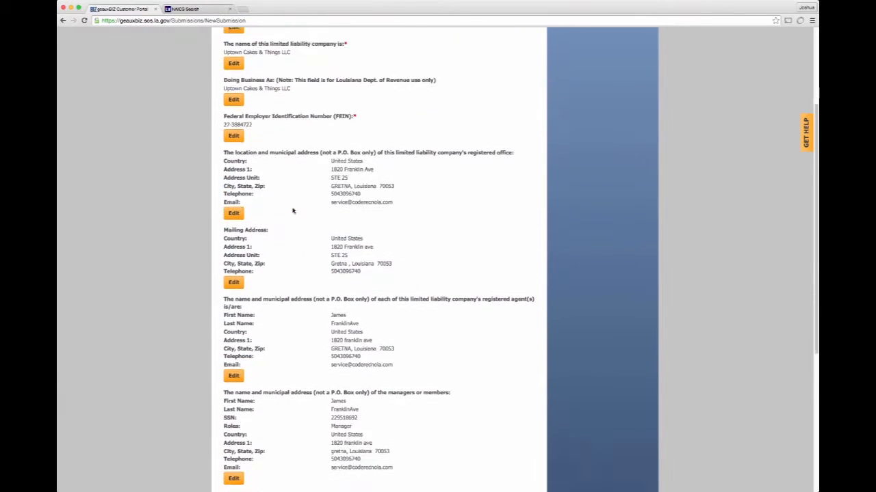
{"action": "scroll", "coordinate": [297, 218], "scroll_direction": "down", "scroll_amount": 4}
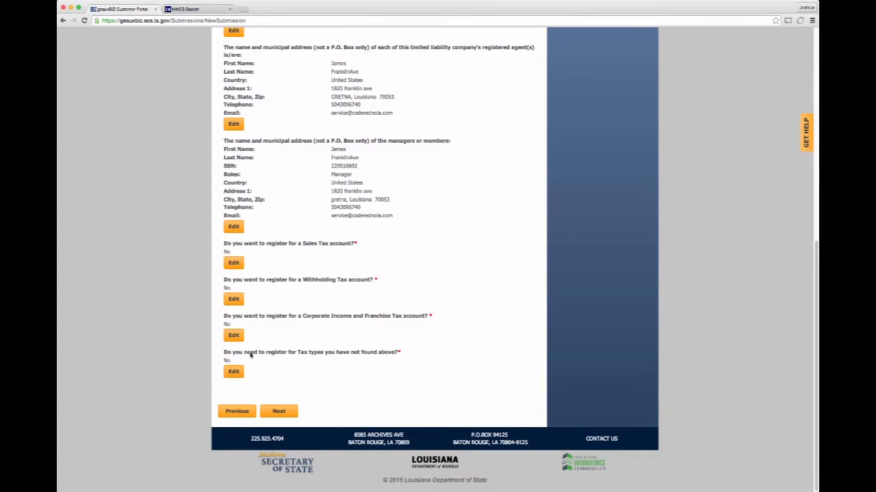
{"action": "left_click", "coordinate": [279, 411]}
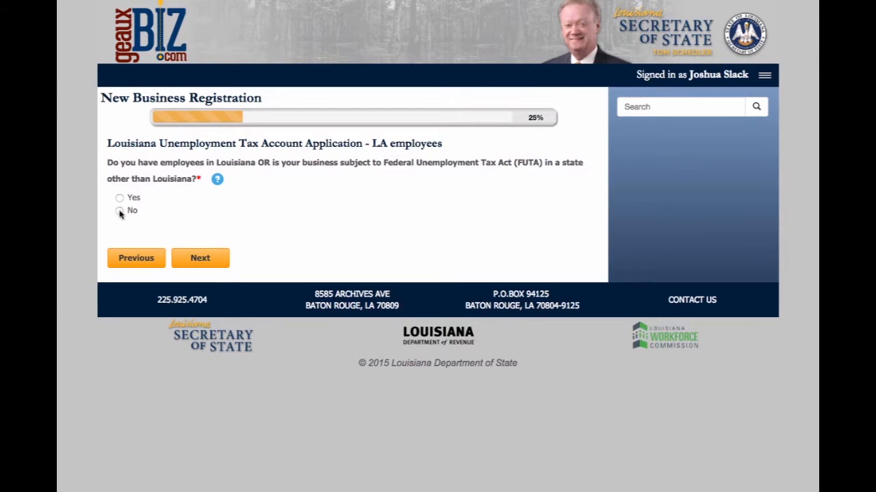
Answer No to having Louisiana employees and review the unemployment tax application summary.
{"action": "left_click", "coordinate": [120, 211]}
{"action": "left_click", "coordinate": [199, 259]}
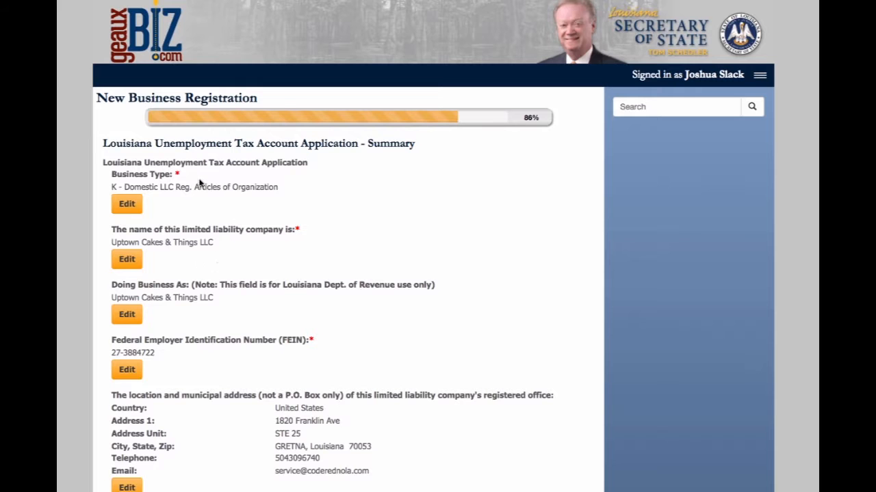
{"action": "scroll", "coordinate": [247, 282], "scroll_direction": "down", "scroll_amount": 1}
{"action": "scroll", "coordinate": [247, 282], "scroll_direction": "down", "scroll_amount": 3}
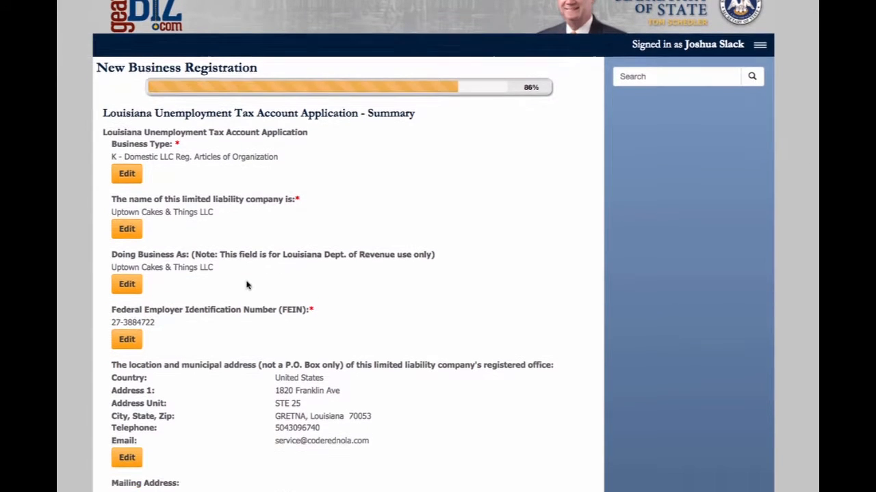
{"action": "scroll", "coordinate": [247, 286], "scroll_direction": "down", "scroll_amount": 5}
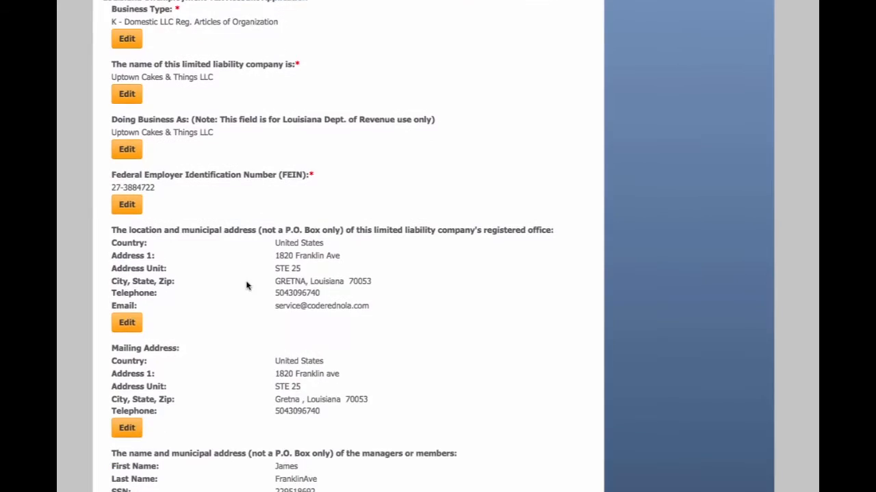
{"action": "scroll", "coordinate": [241, 324], "scroll_direction": "down", "scroll_amount": 2}
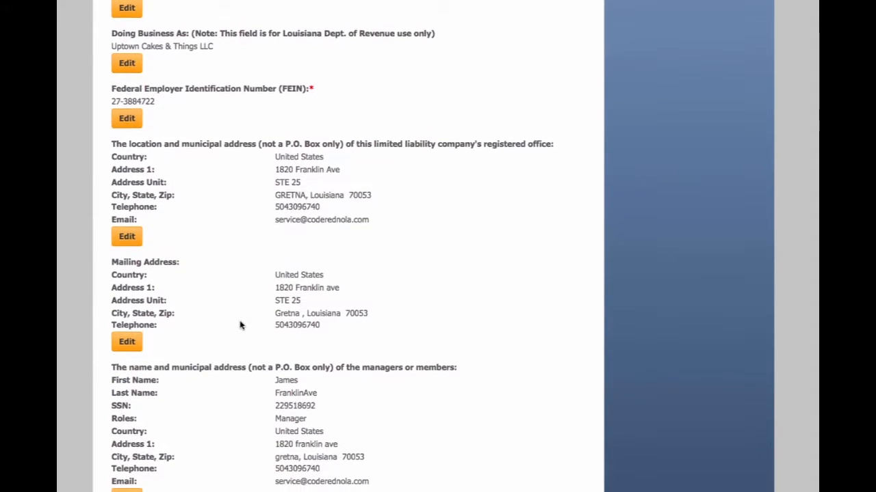